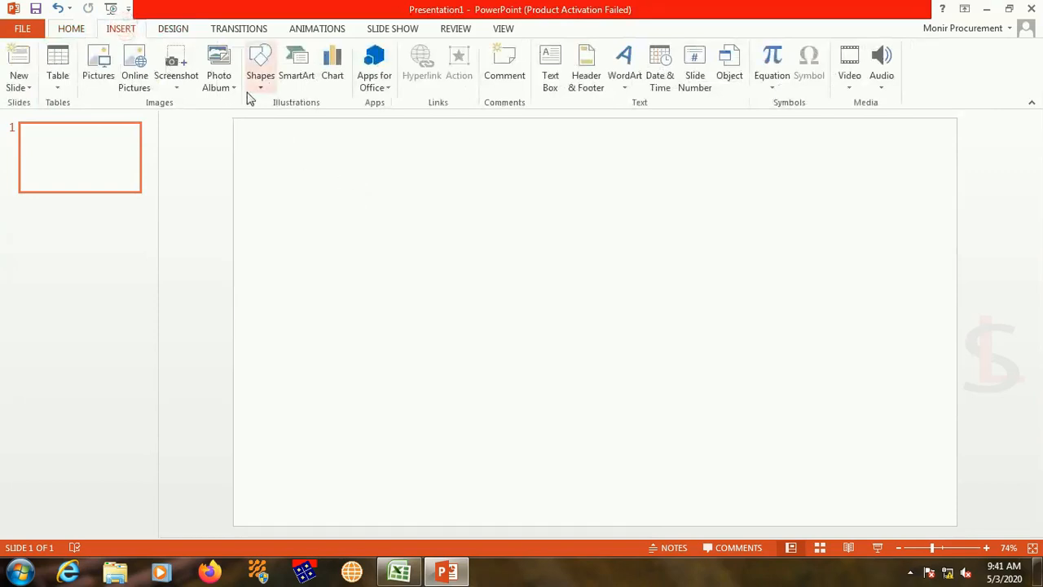
Step: Draw a rectangle covering nearly the whole slide, about 7.24" high and 13.06" wide, and remove its outline
click(298, 125)
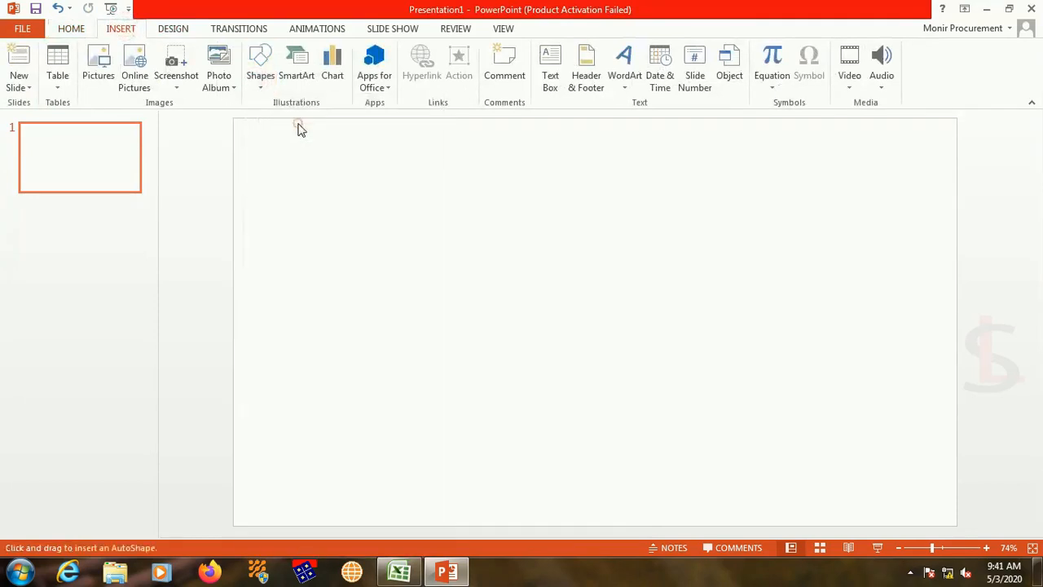
mouse_move(240, 124)
mouse_down()
mouse_move(437, 372)
mouse_move(948, 517)
mouse_up()
click(405, 67)
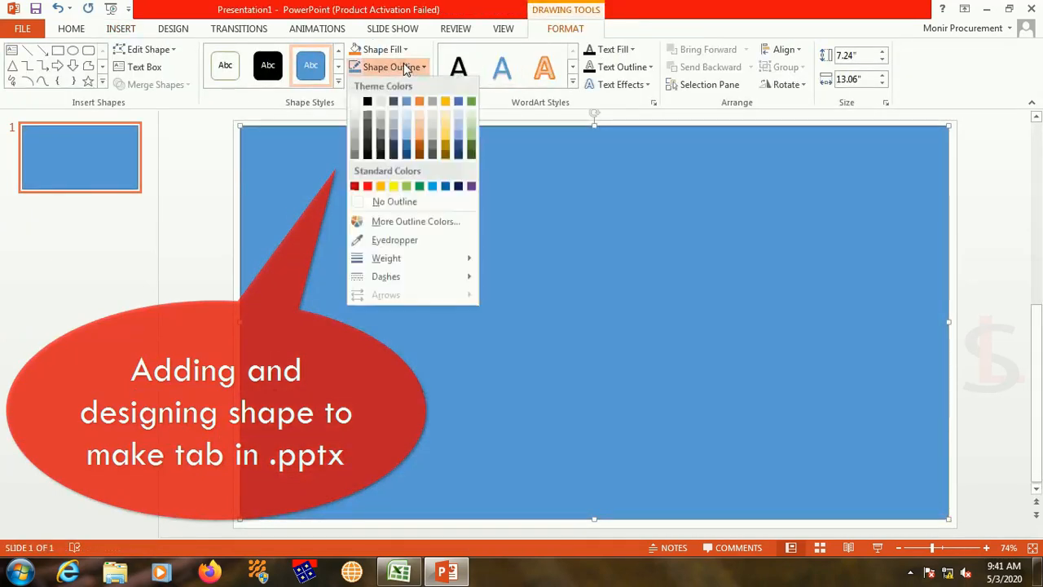
click(412, 205)
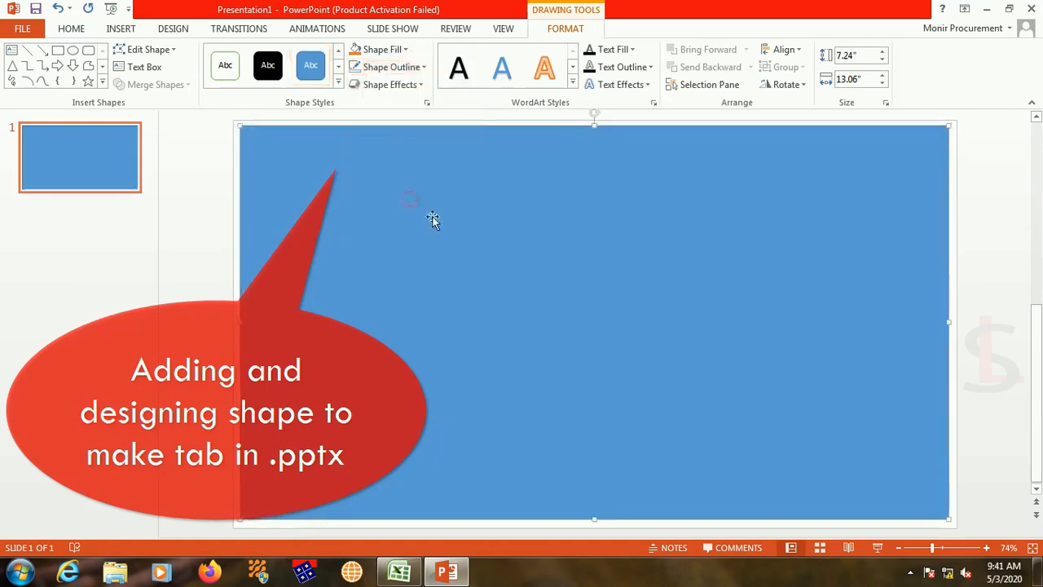
Step: Fill the large background rectangle with Gold, Accent 4, Lighter 60%
click(371, 51)
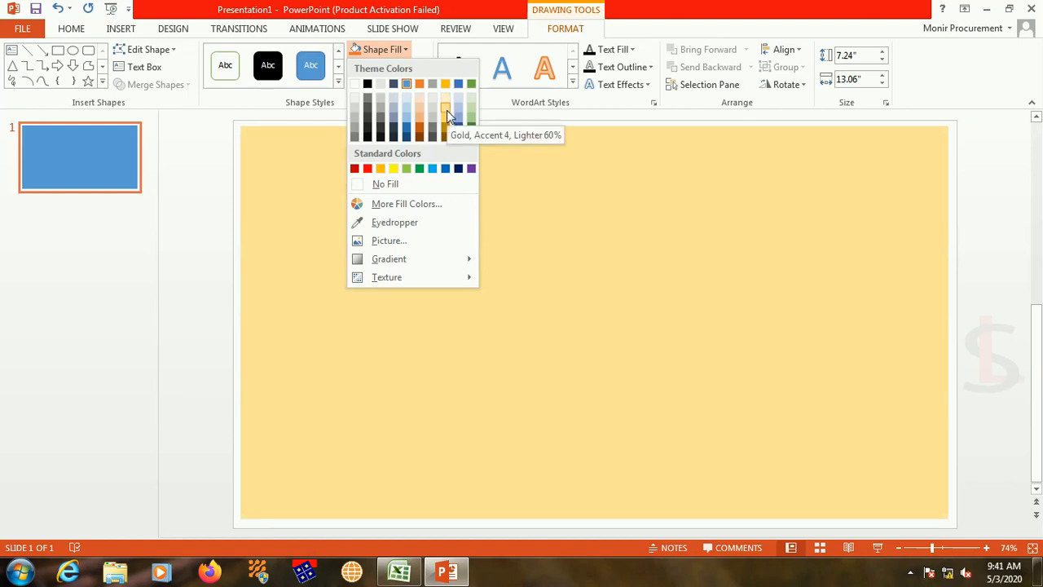
click(446, 115)
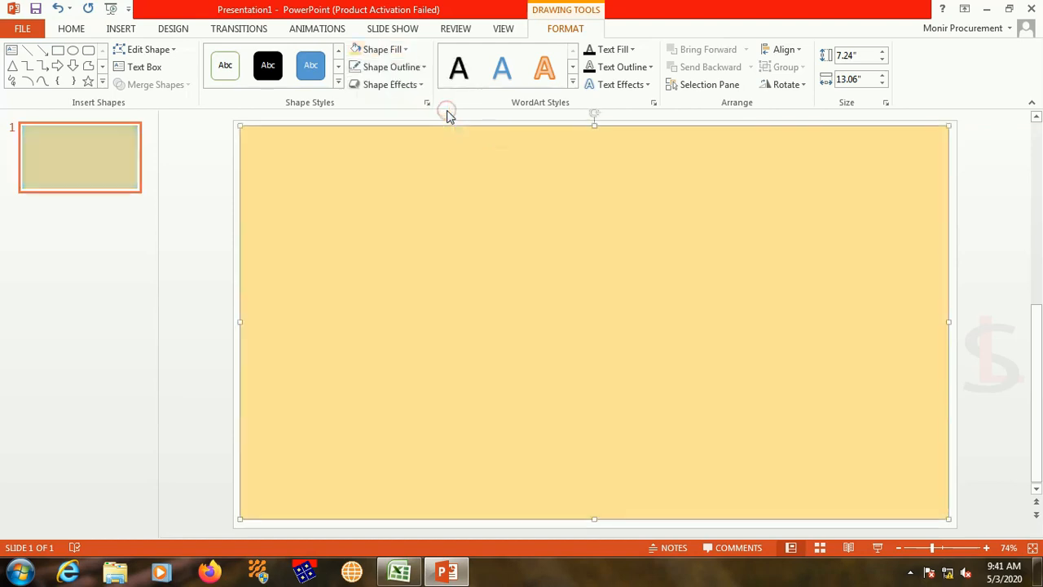
click(373, 49)
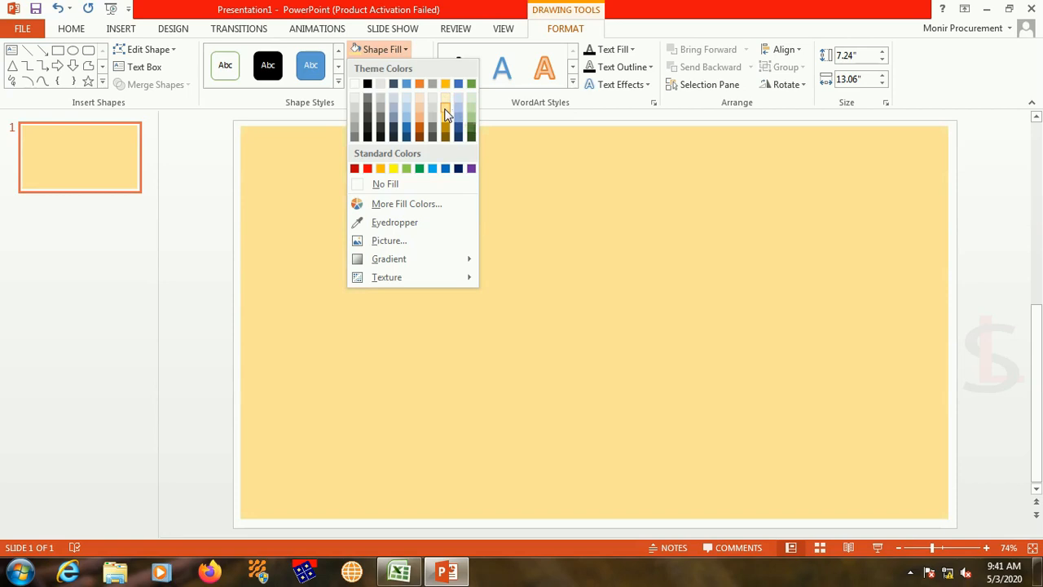
click(445, 109)
click(378, 235)
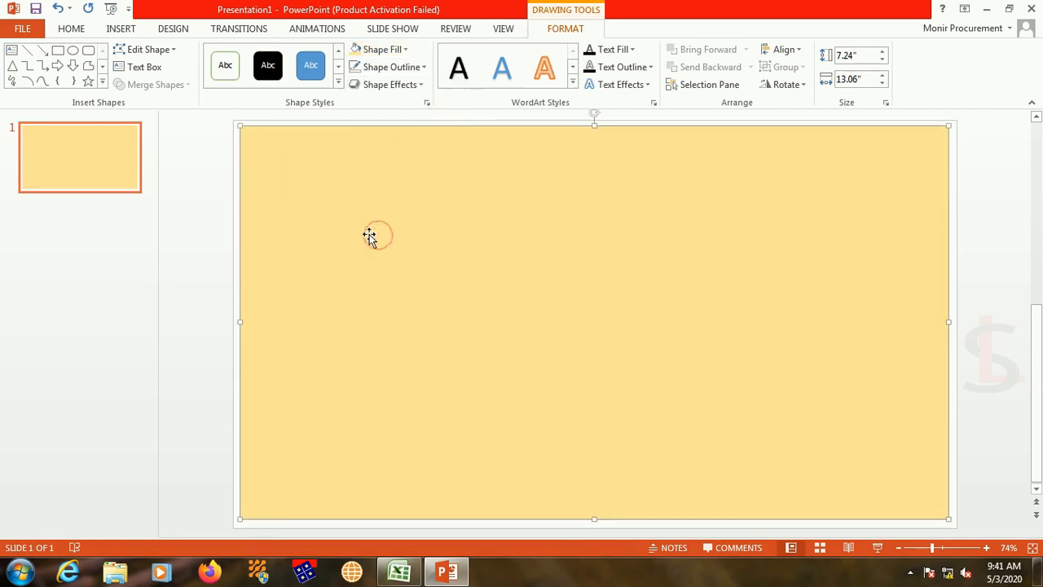
Step: Draw an outline-free rectangle about 0.83" high and 2.09" wide, fitted into the background's upper-left corner
click(57, 51)
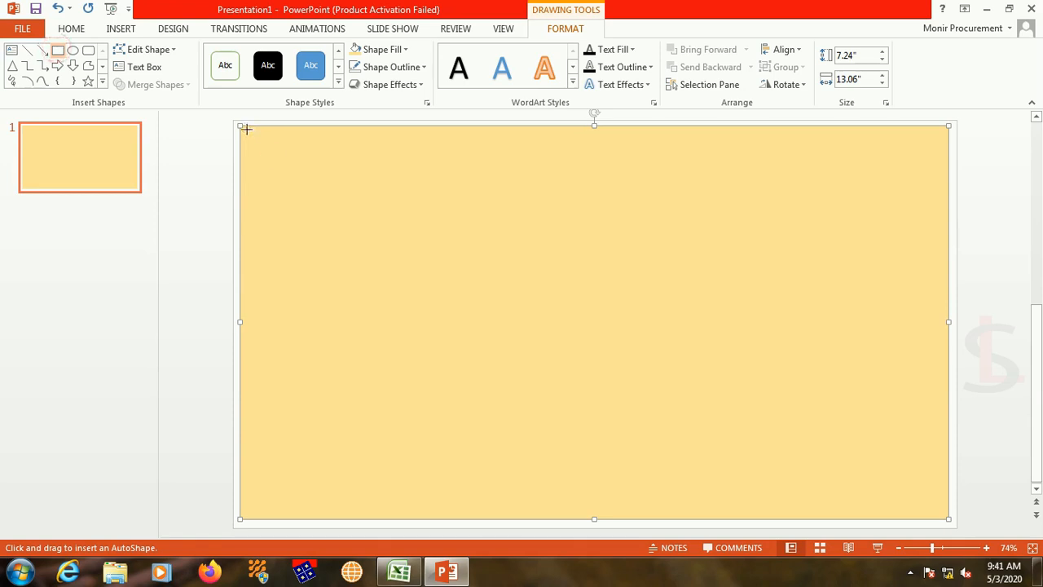
drag(246, 129, 360, 174)
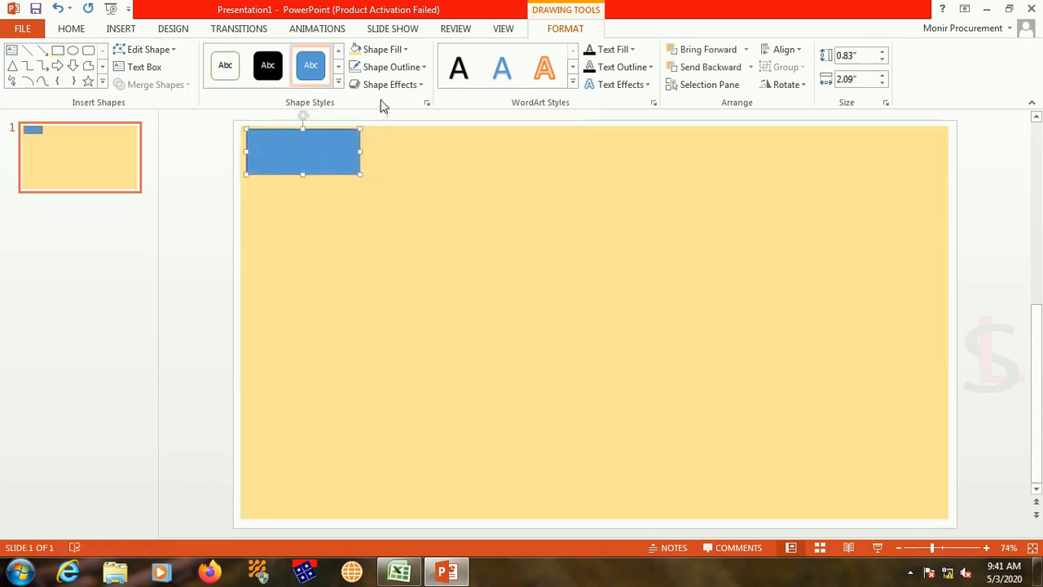
click(382, 68)
click(397, 204)
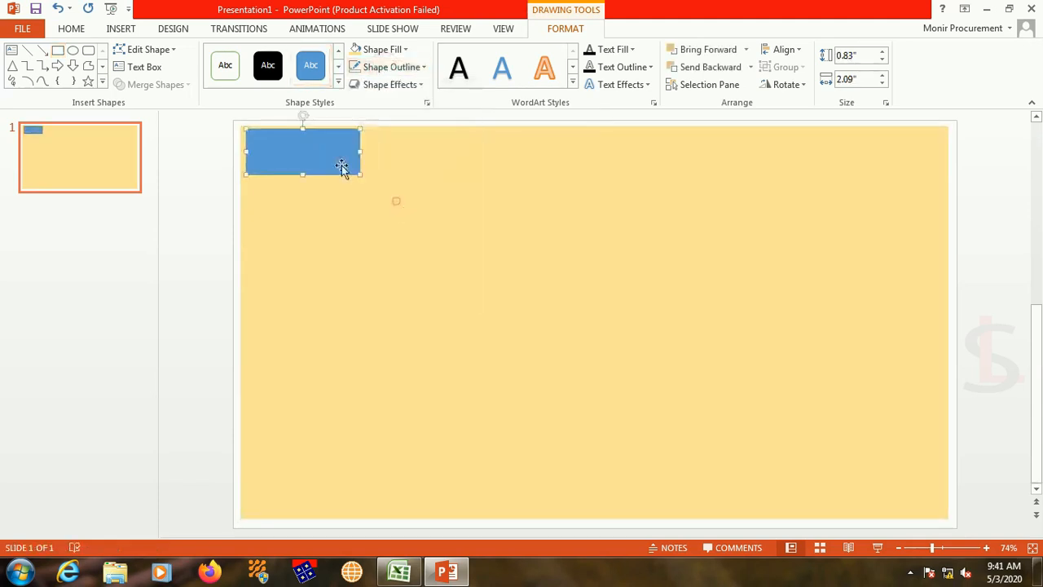
drag(309, 152, 309, 149)
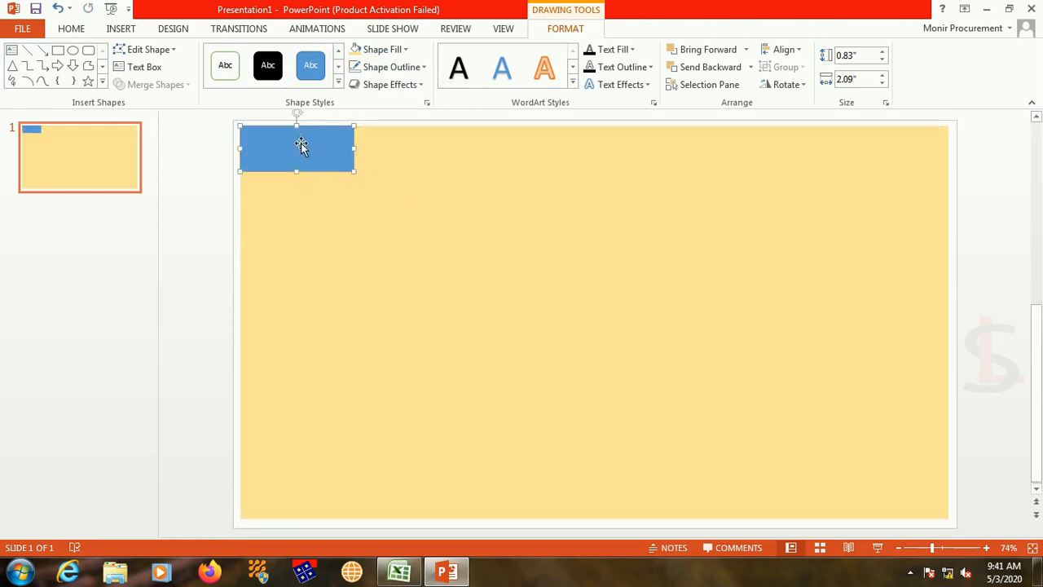
Step: Label the small rectangle "Red" in bold, enlarged text
text(R)
key(ctrl+shift+period)
key(ctrl+shift+period)
key(ctrl+shift+period)
key(ctrl+shift+period)
key(ctrl+shift+period)
key(Escape)
click(368, 167)
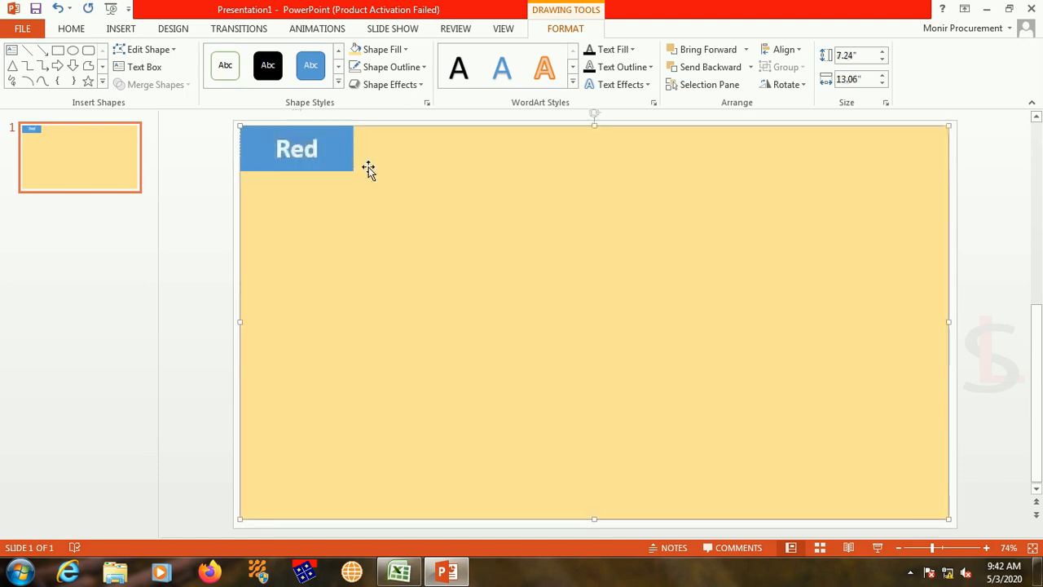
Step: Make two copies of the Red tab and line them up edge to edge beside the original along the background's upper edge
click(343, 157)
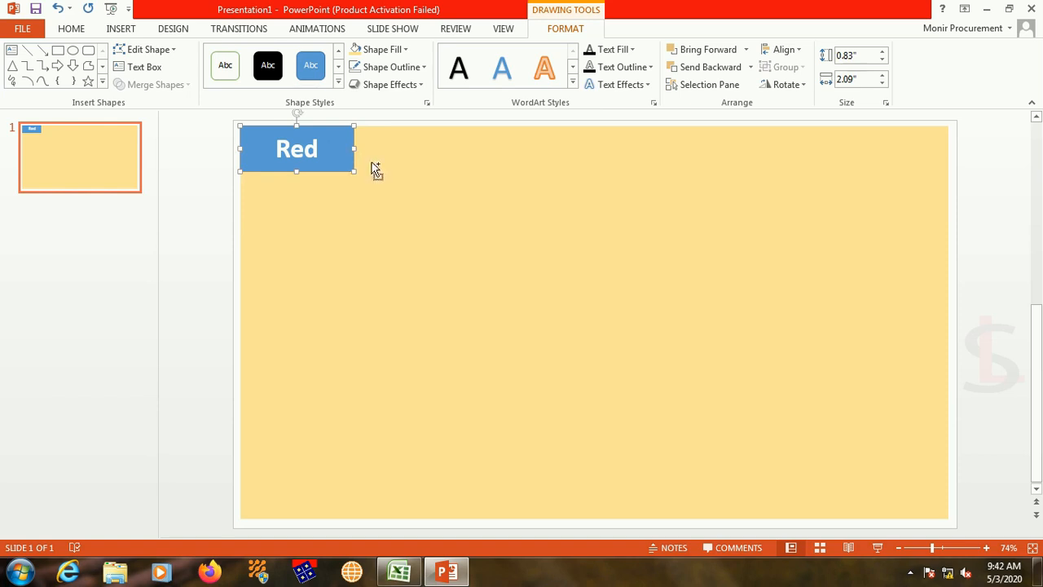
key(ctrl+d)
drag(328, 152, 495, 147)
drag(350, 158, 442, 144)
drag(508, 165, 554, 156)
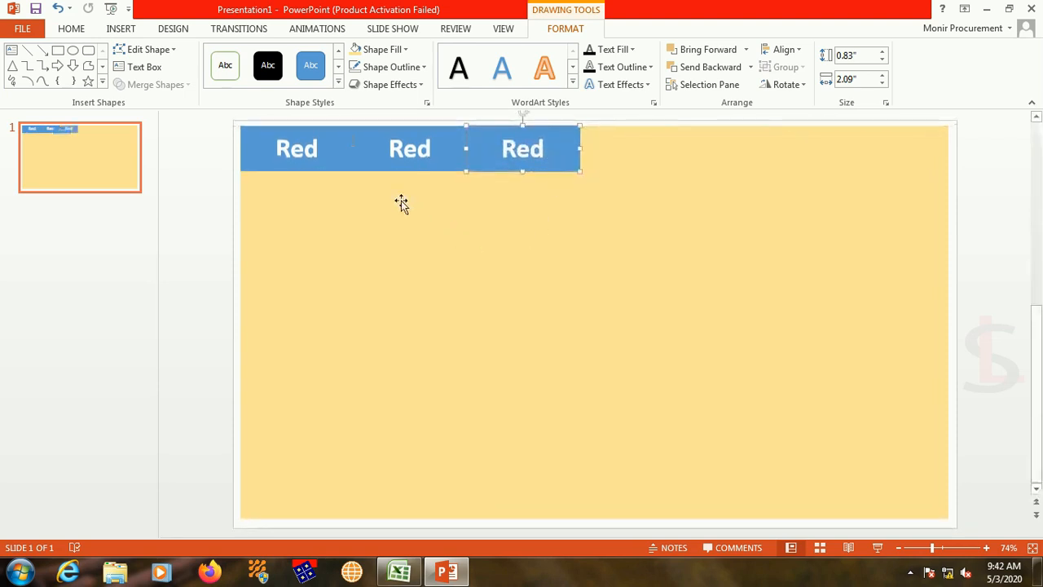
Step: Change the second tab's label to "Green" and the third tab's label to "Blue"
click(412, 149)
double_click(411, 149)
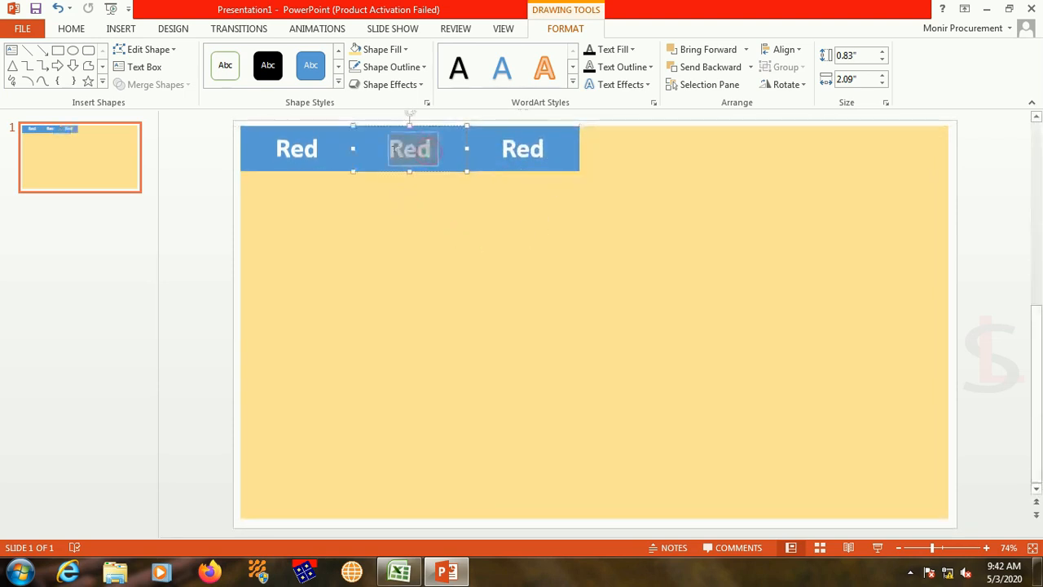
text(Green)
click(530, 149)
key(BackSpace)
key(BackSpace)
text(Blue)
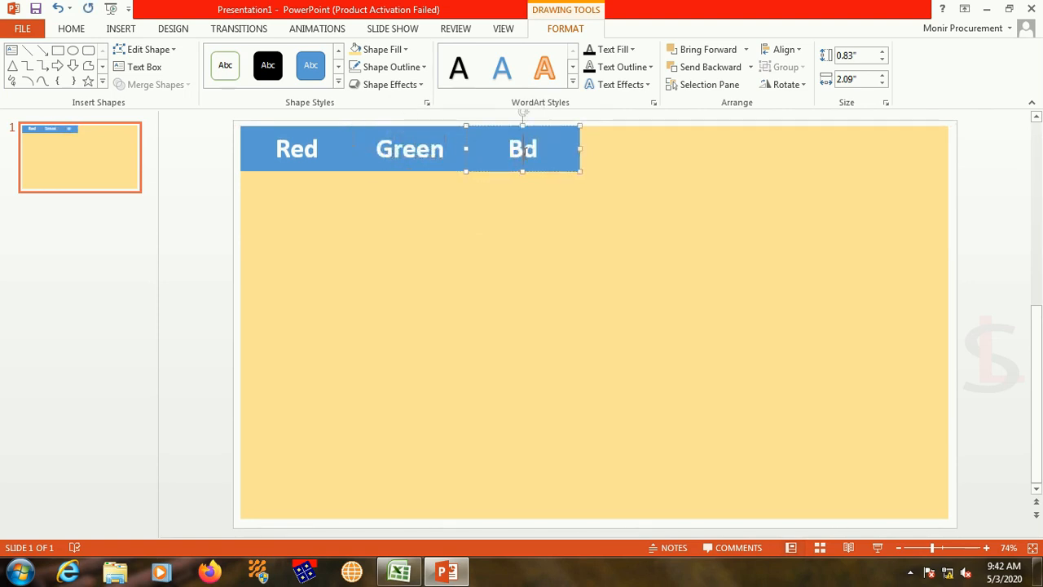
key(Delete)
click(525, 186)
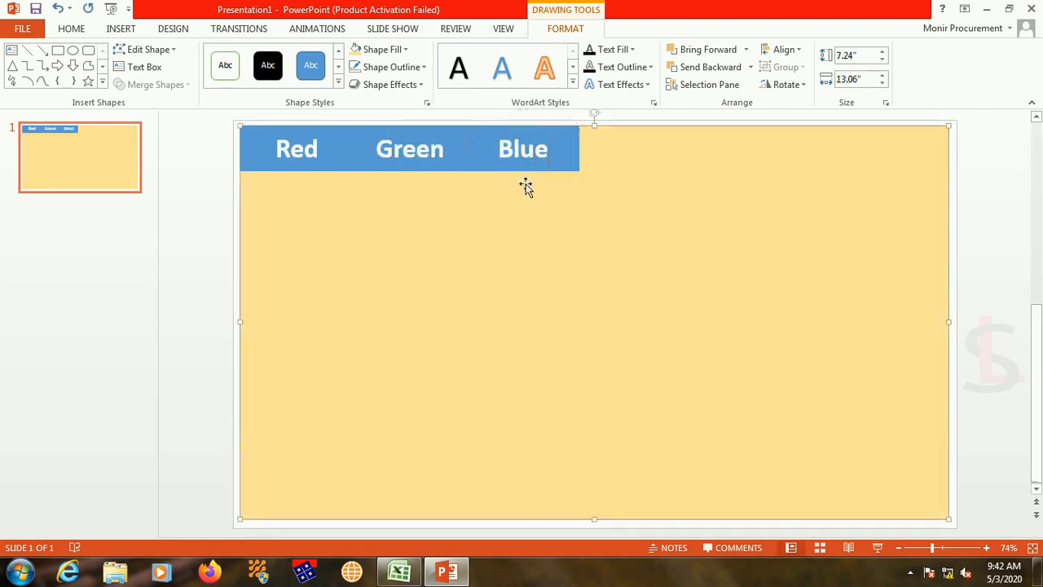
Step: Fill the Red tab with standard red and the Green tab with dark green
click(328, 159)
click(395, 52)
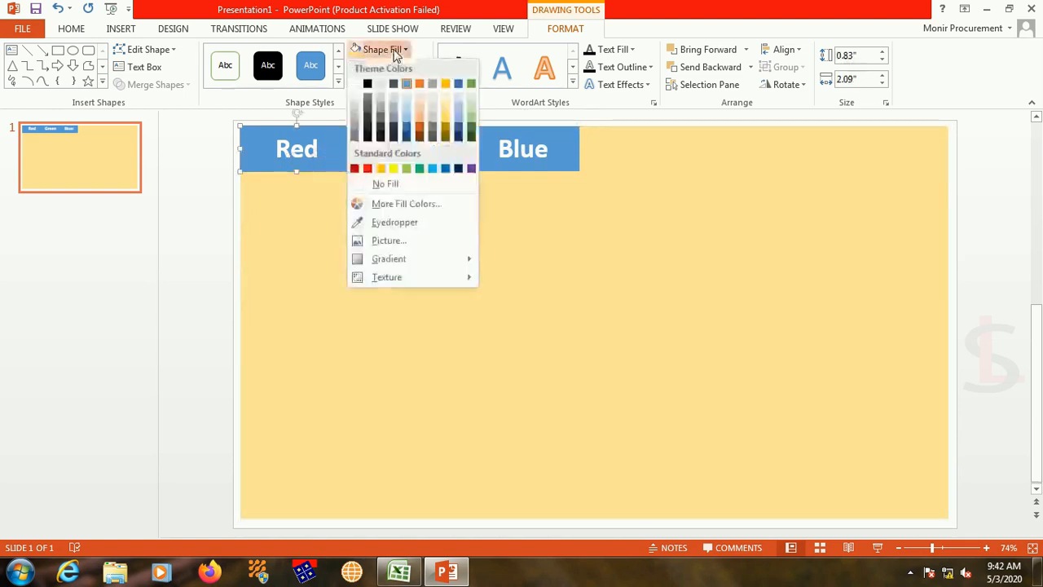
click(366, 169)
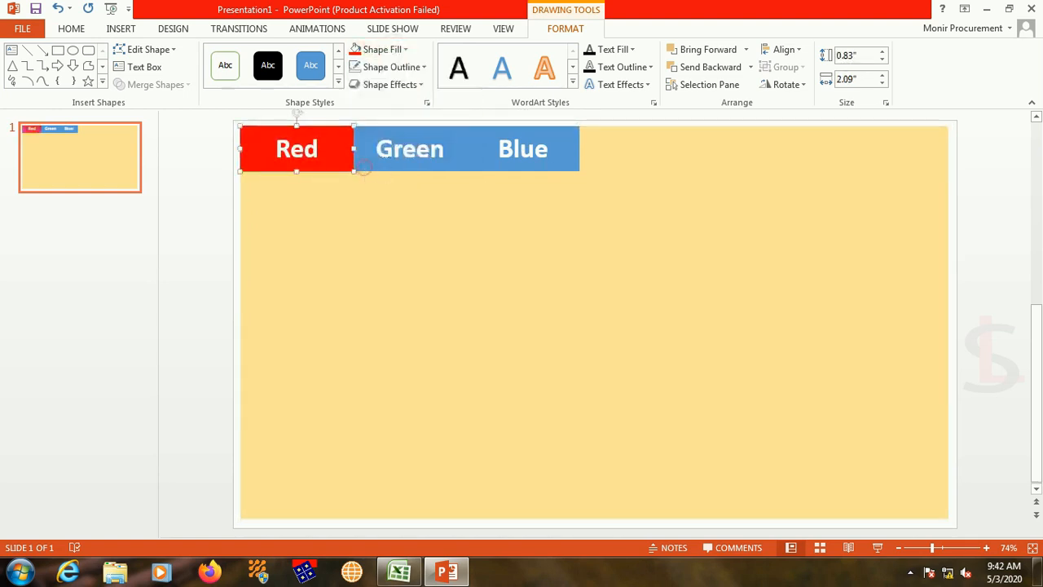
click(445, 155)
click(380, 50)
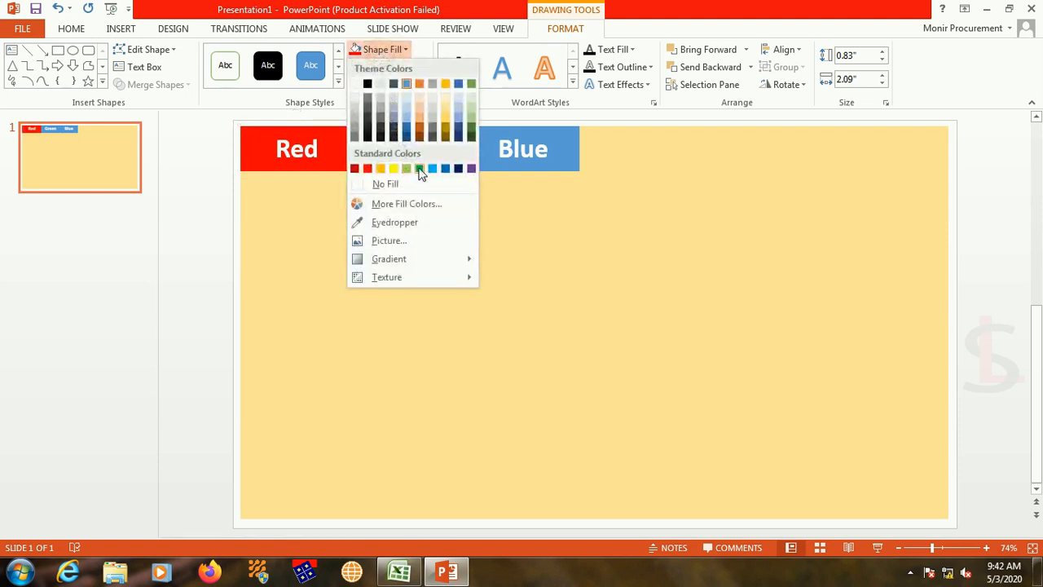
click(471, 132)
Step: Fill the Blue tab with the standard blue colour
click(523, 163)
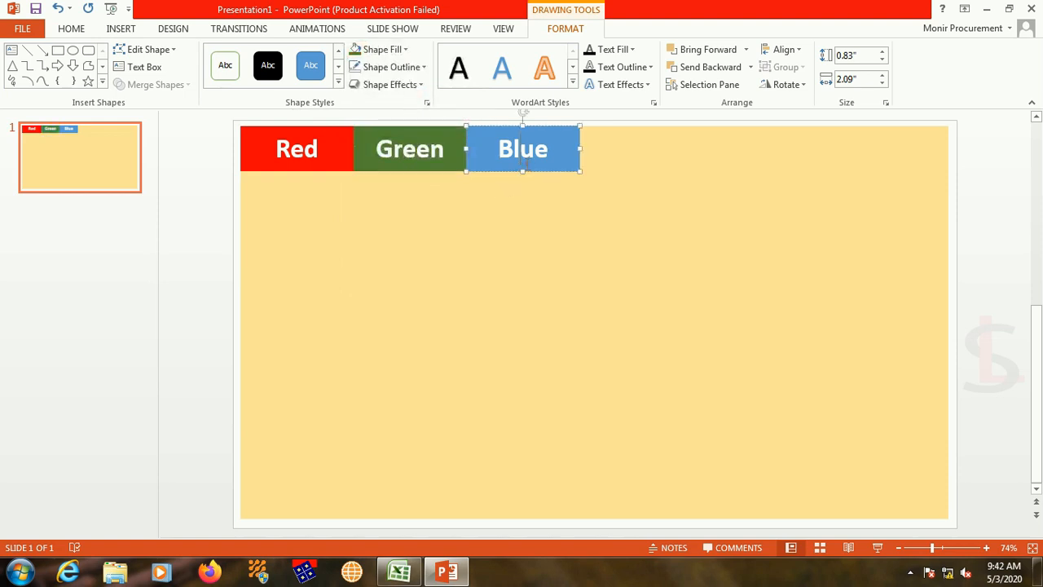
click(402, 51)
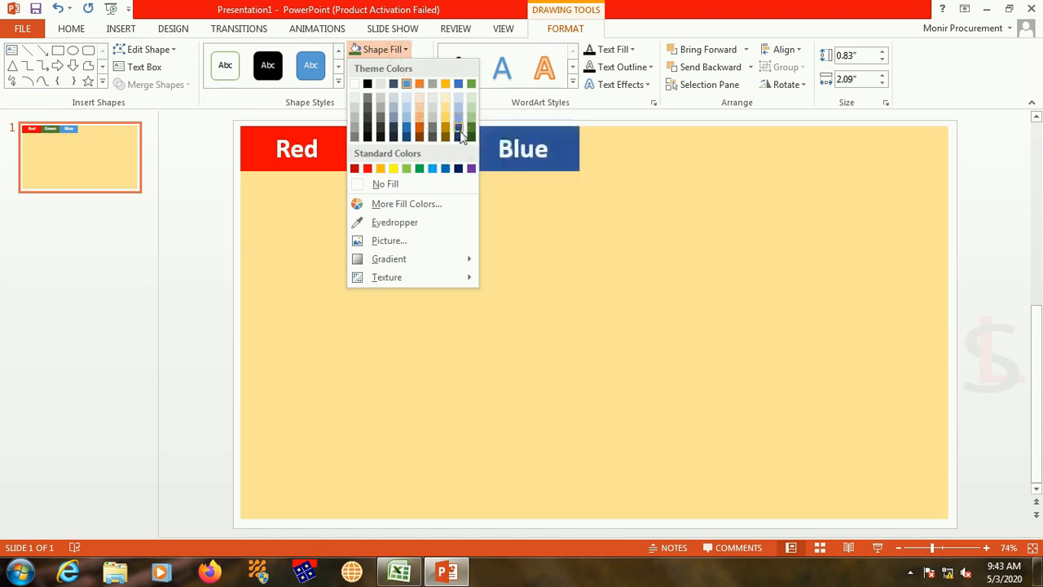
click(447, 172)
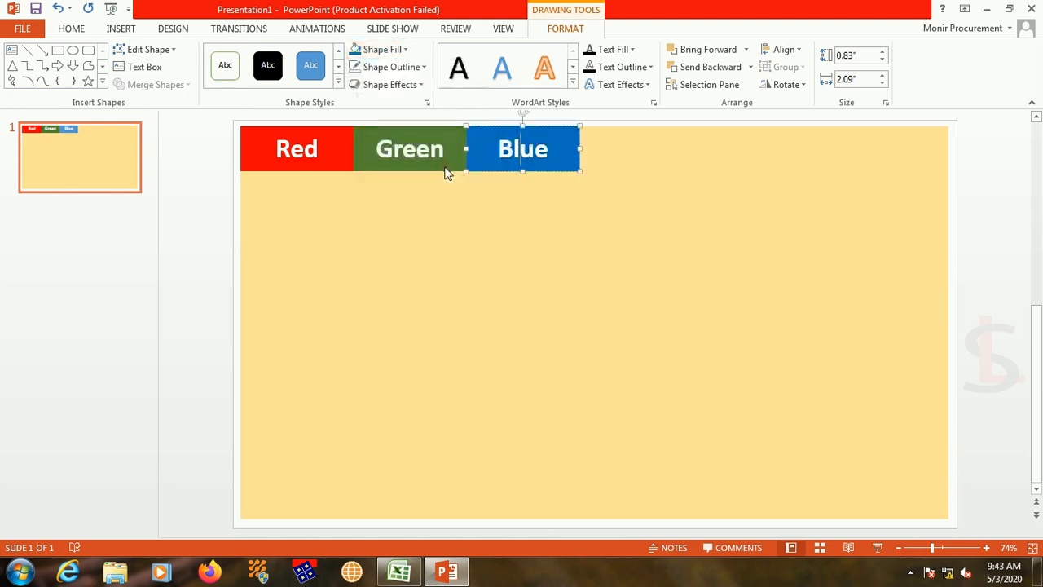
click(534, 242)
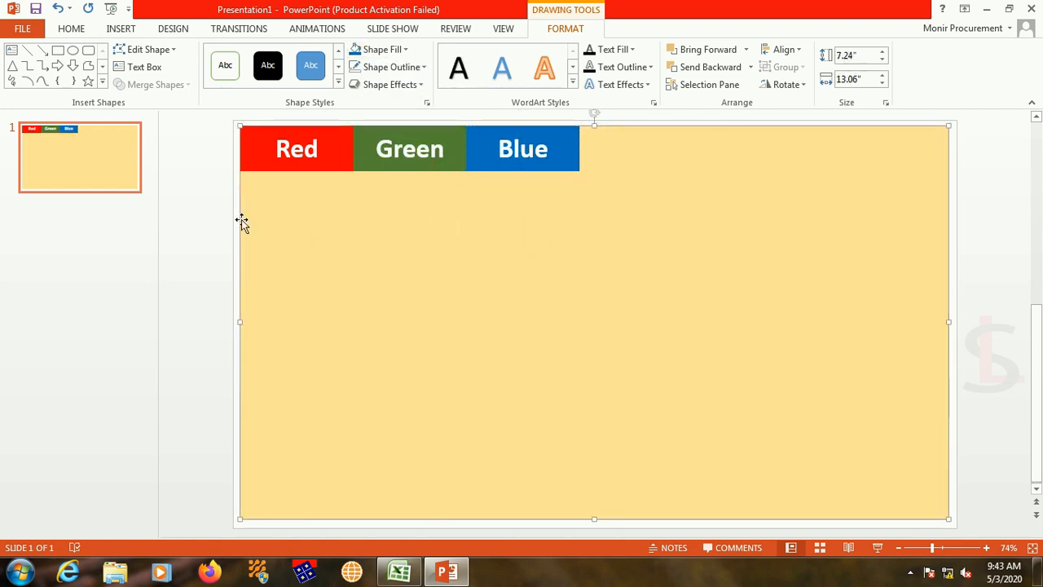
Step: Draw a rectangle about 4.87" high and 8.17" wide directly below the tabs and remove its outline
click(58, 51)
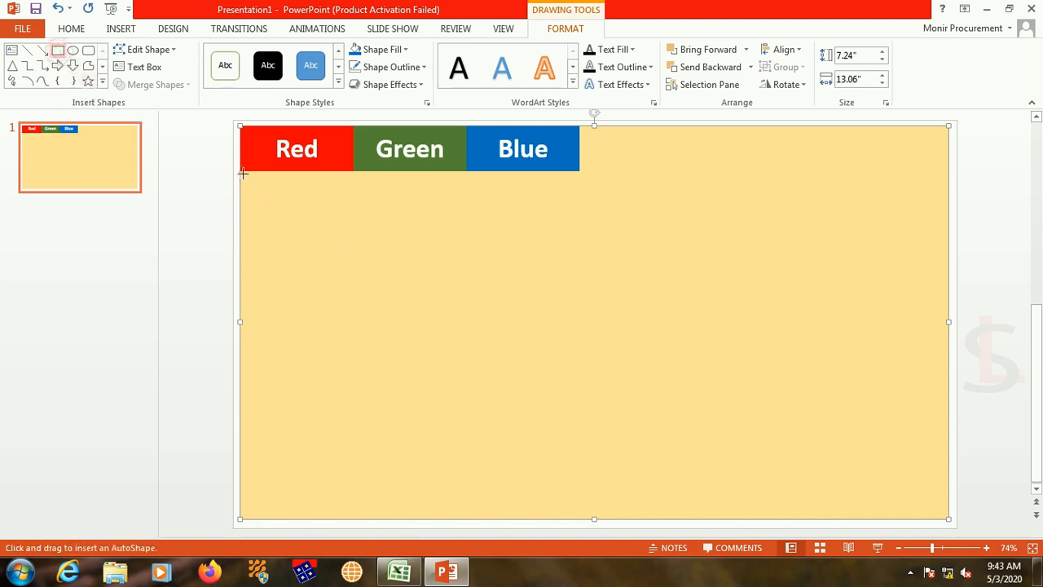
mouse_move(241, 171)
mouse_down()
mouse_move(391, 302)
mouse_move(683, 434)
mouse_up()
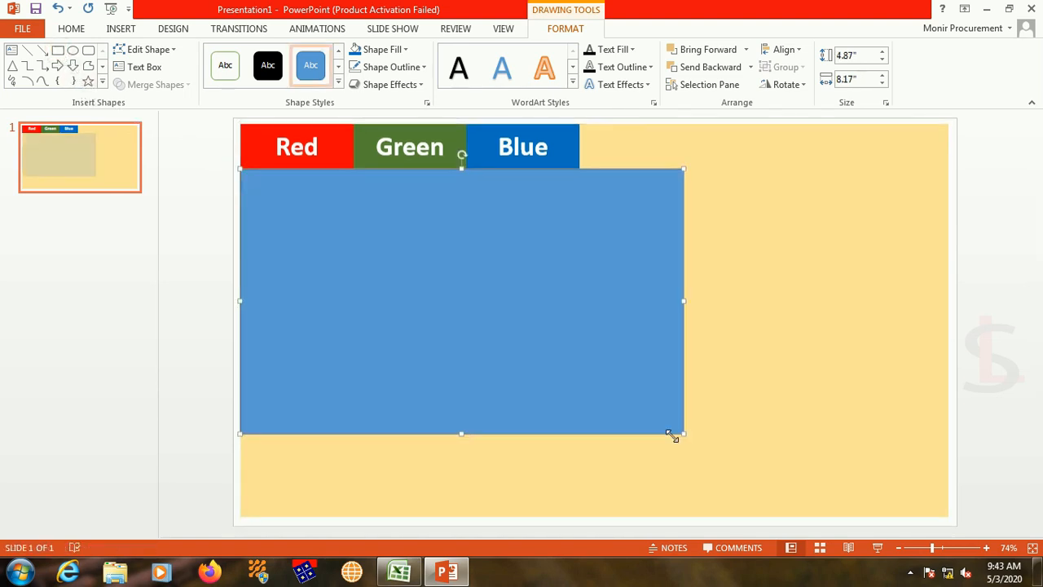
click(395, 69)
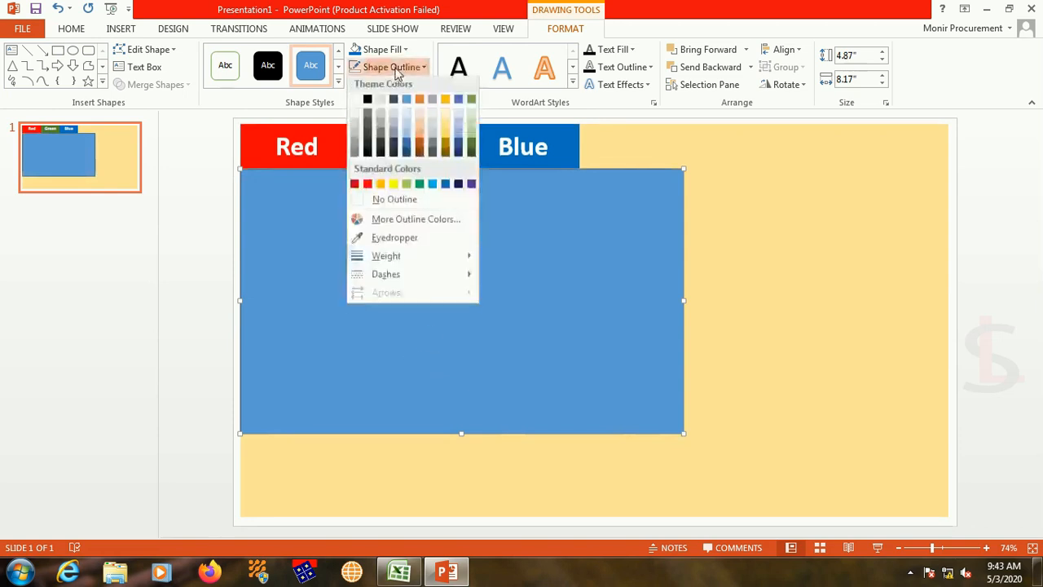
click(383, 199)
click(768, 394)
Step: Enlarge the rectangle below the tabs to about 6.41" by 13.06", covering the rest of the background
mouse_move(491, 256)
mouse_down()
mouse_move(502, 276)
mouse_move(493, 258)
mouse_up()
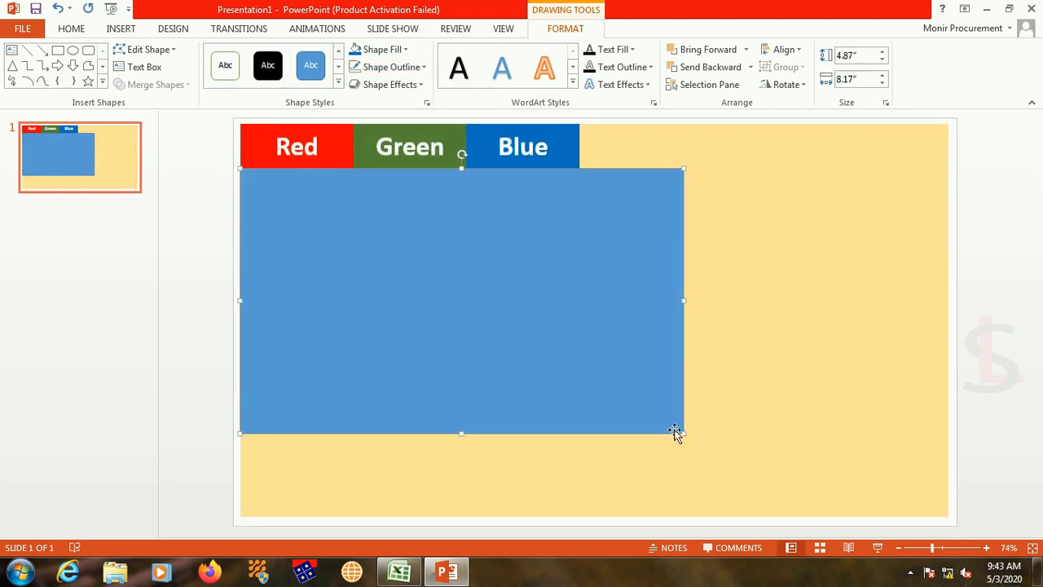
drag(683, 434, 948, 514)
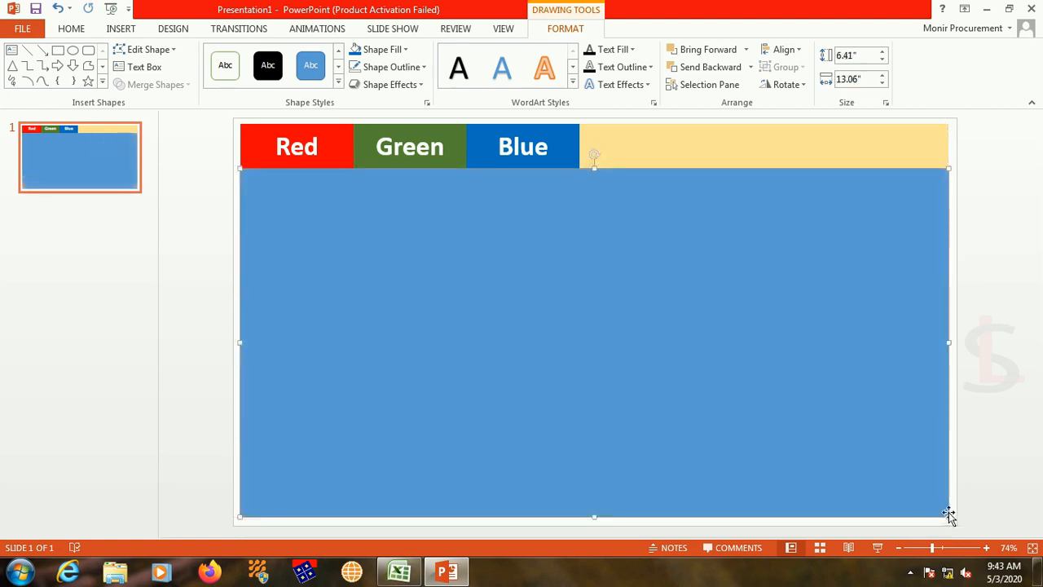
click(908, 567)
Step: Fill the large rectangle below the tabs with standard red
click(621, 316)
click(399, 54)
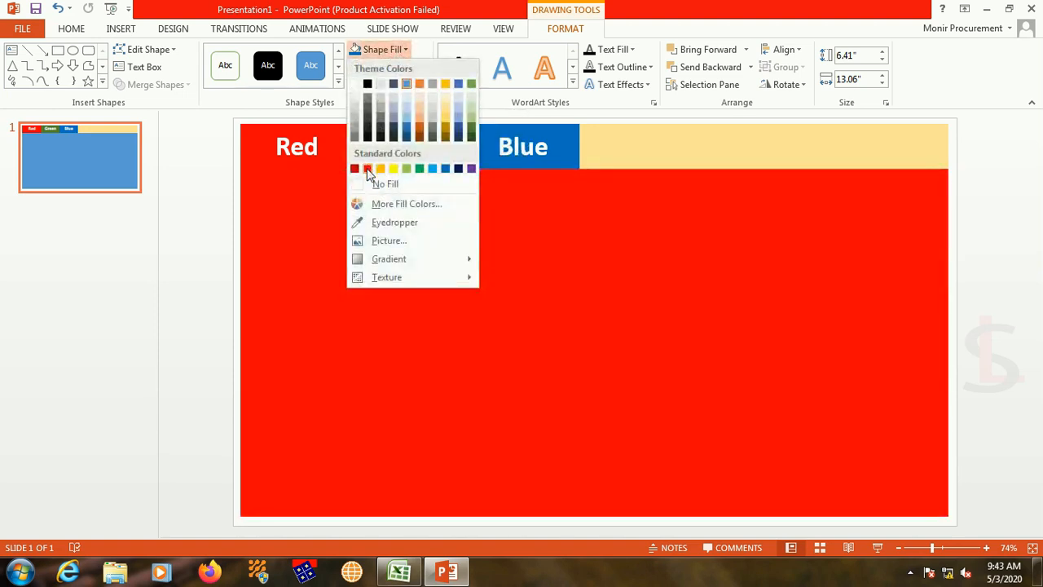
click(367, 169)
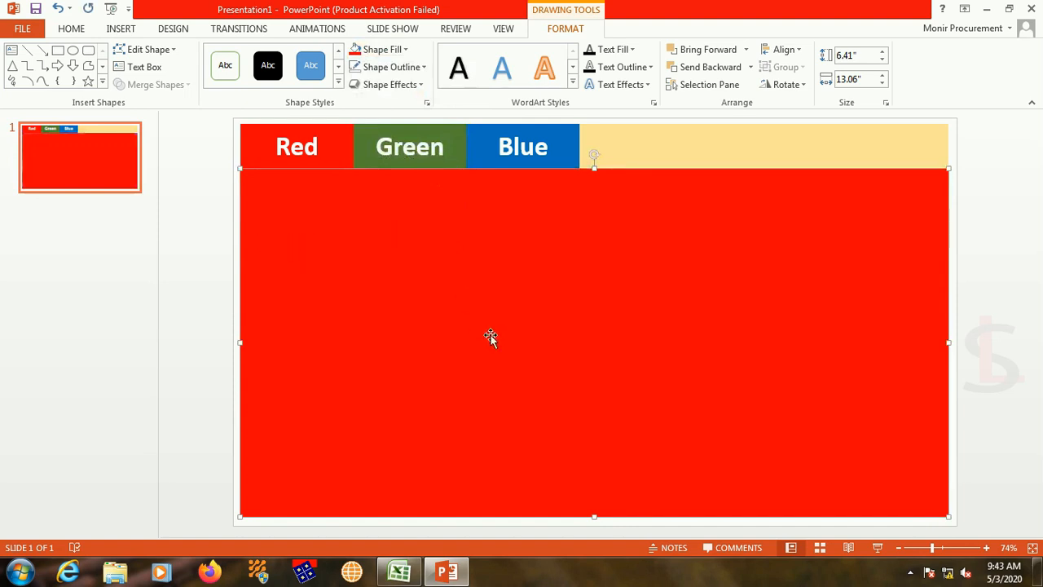
Step: Enter the text "This is Red Page" in the large red rectangle
text(This is R)
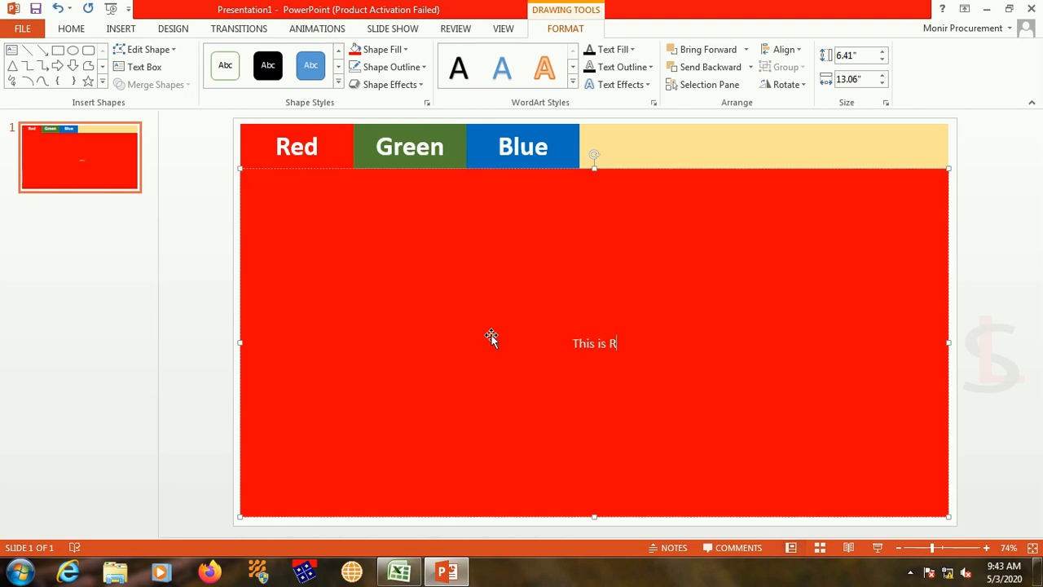
text(ed Page)
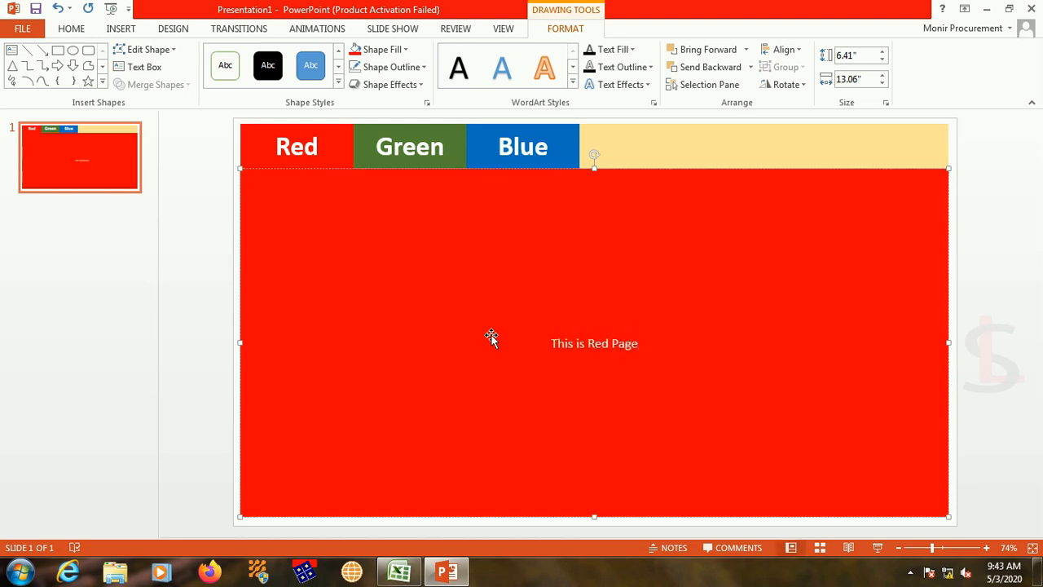
Step: Enlarge the "This is Red Page" text so it spans about half the width of the red rectangle
triple_click(611, 342)
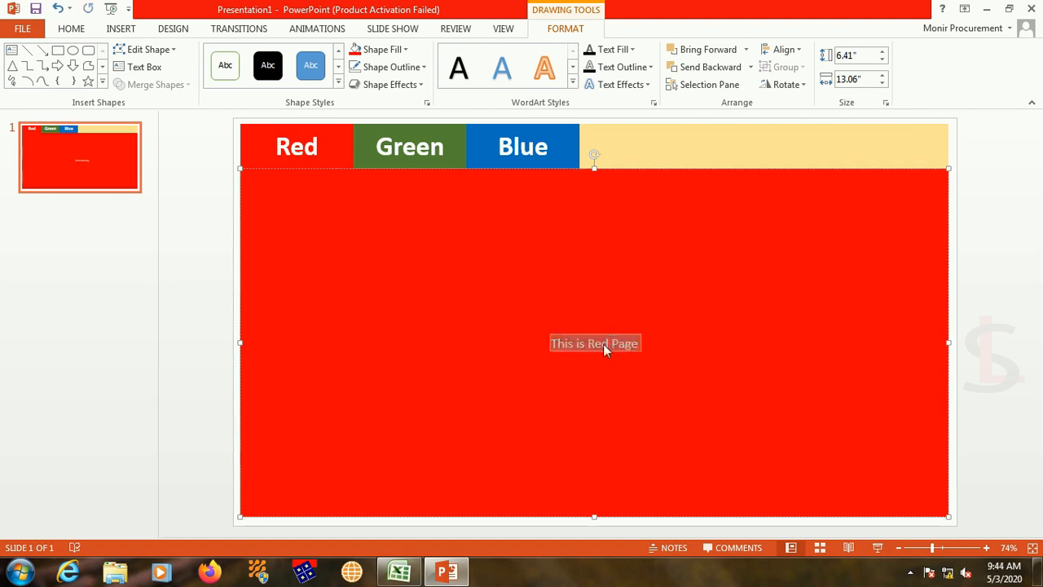
key(ctrl+bracketright)
key(ctrl+bracketright)
key(ctrl+bracketright)
key(ctrl+bracketright)
key(ctrl+bracketright)
key(ctrl+bracketright)
key(ctrl+bracketright)
key(ctrl+bracketright)
key(ctrl+bracketright)
key(ctrl+bracketright)
key(ctrl+bracketright)
key(ctrl+bracketright)
key(ctrl+bracketright)
key(ctrl+bracketright)
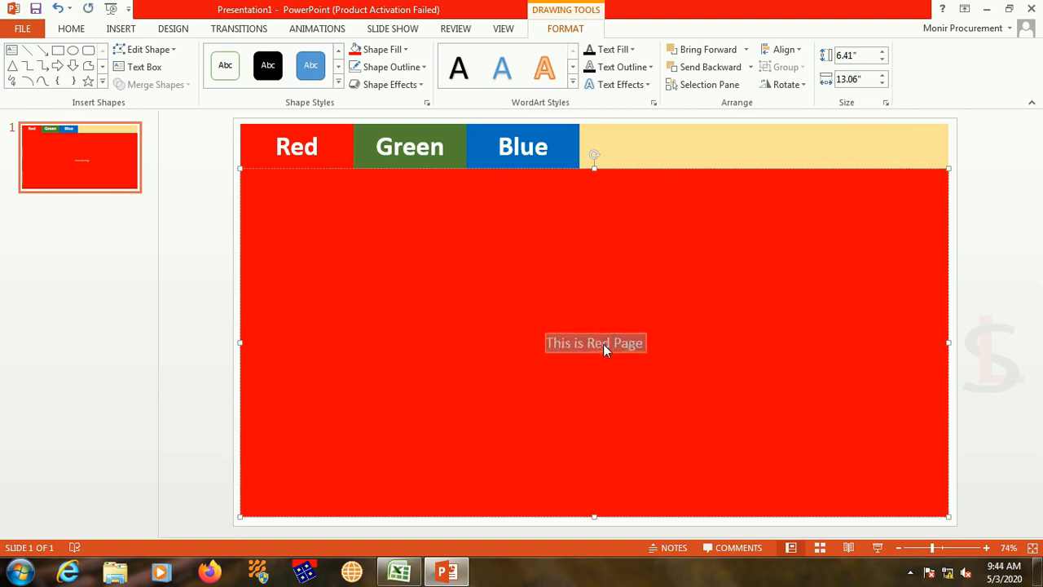
key(ctrl+bracketright)
key(ctrl+bracketright)
key(ctrl+bracketright)
key(ctrl+bracketright)
key(ctrl+bracketright)
key(ctrl+bracketright)
key(ctrl+bracketright)
key(ctrl+bracketright)
key(ctrl+bracketright)
key(ctrl+bracketright)
key(ctrl+bracketright)
key(ctrl+bracketright)
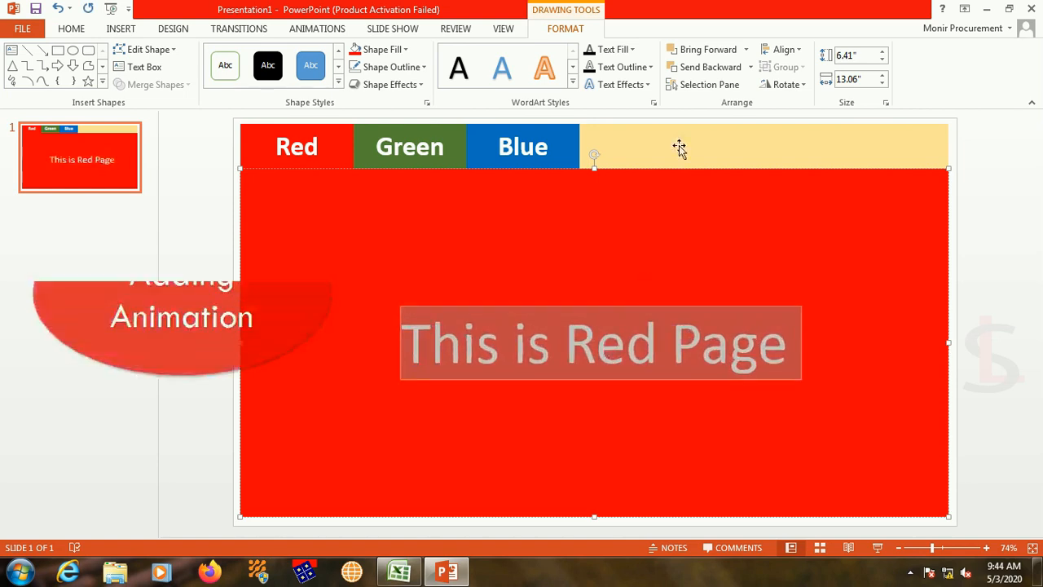
key(Escape)
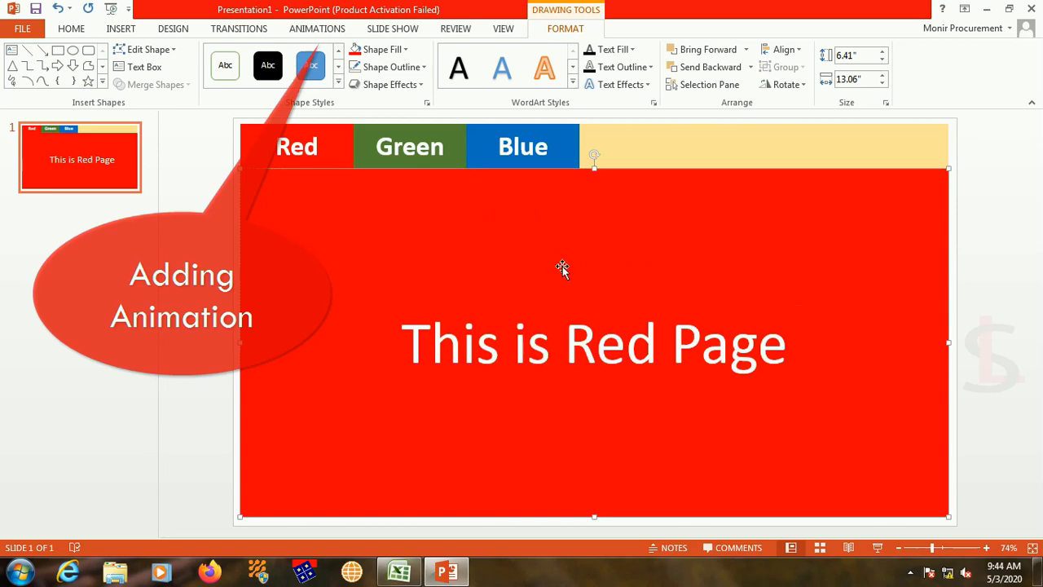
Step: Apply a Wipe entrance animation to the large red rectangle with the direction From Top
click(311, 30)
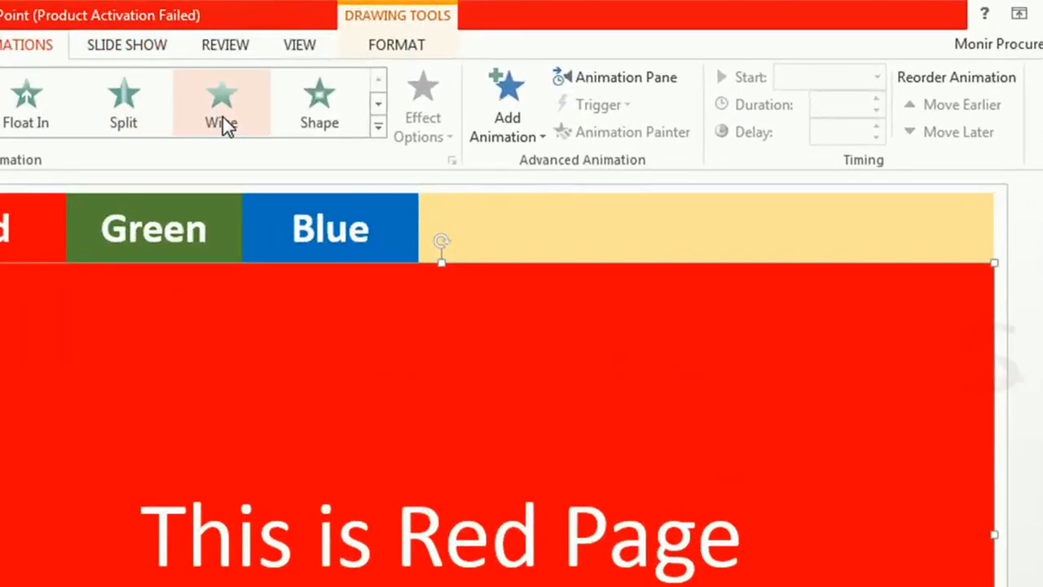
click(222, 117)
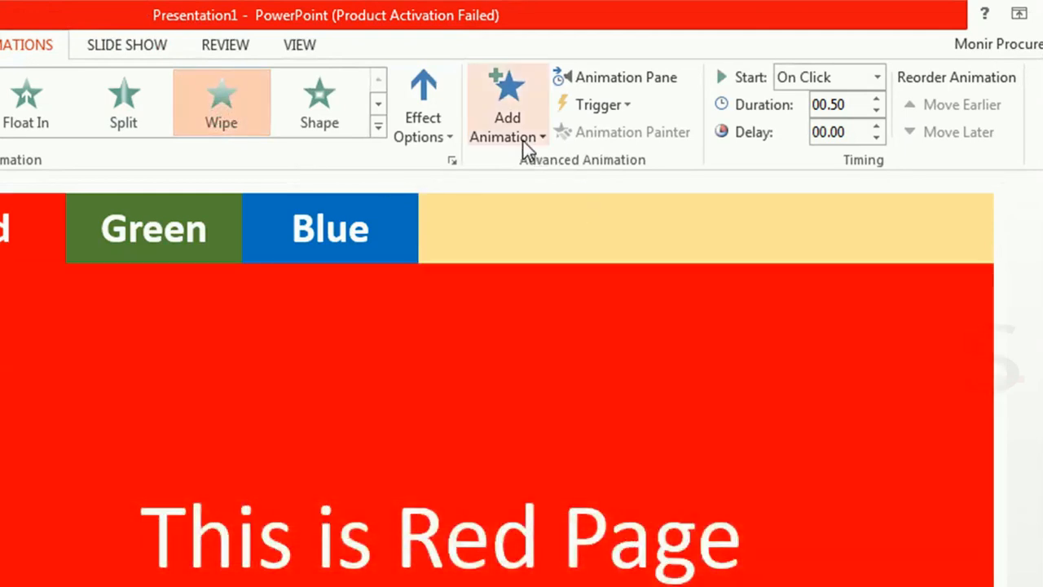
click(443, 135)
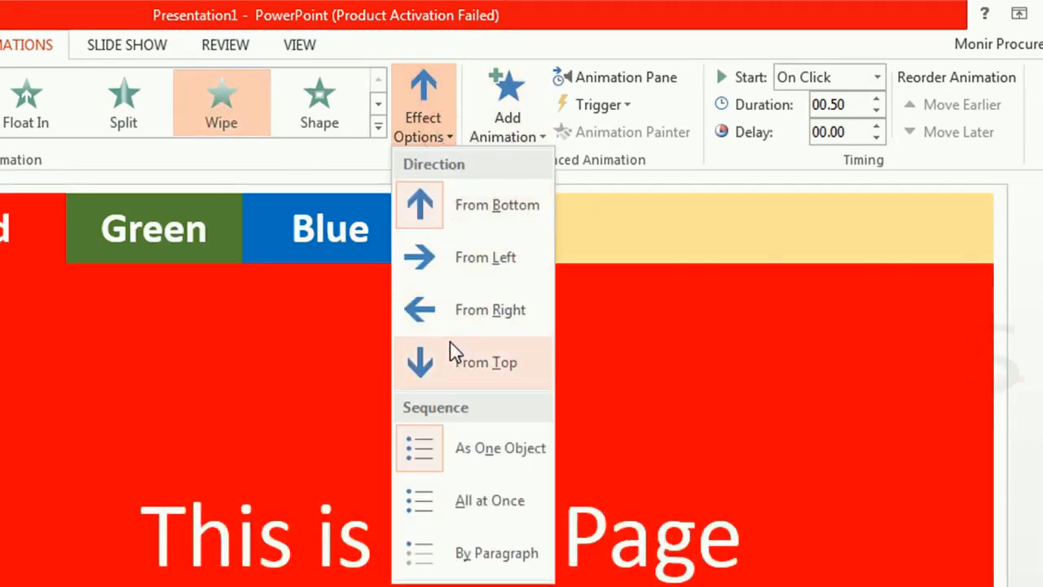
click(458, 365)
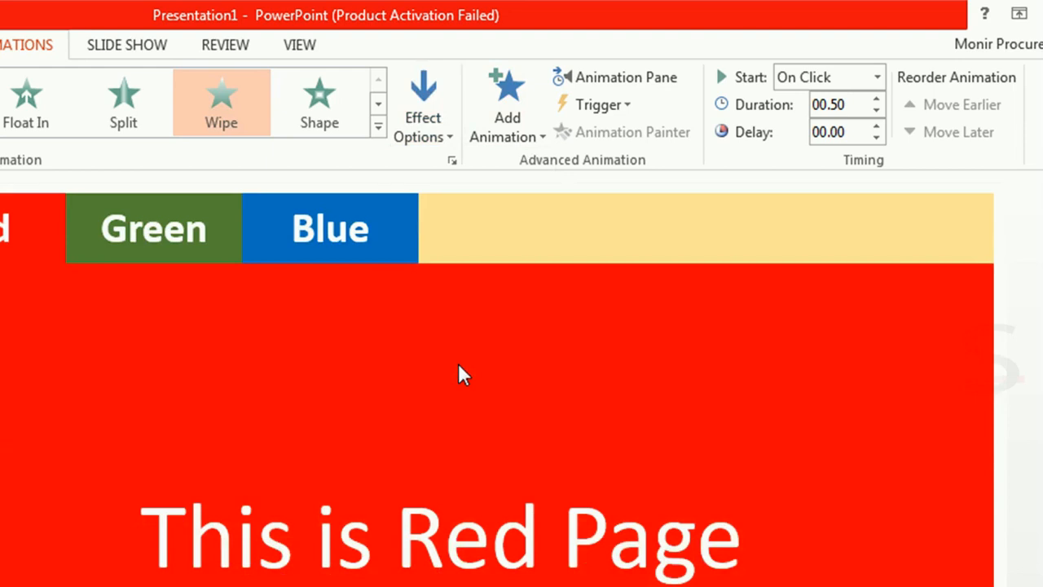
Step: Set the red rectangle's Wipe animation to a duration of 01.25 and make it start With Previous
click(850, 107)
click(877, 100)
click(877, 99)
click(878, 99)
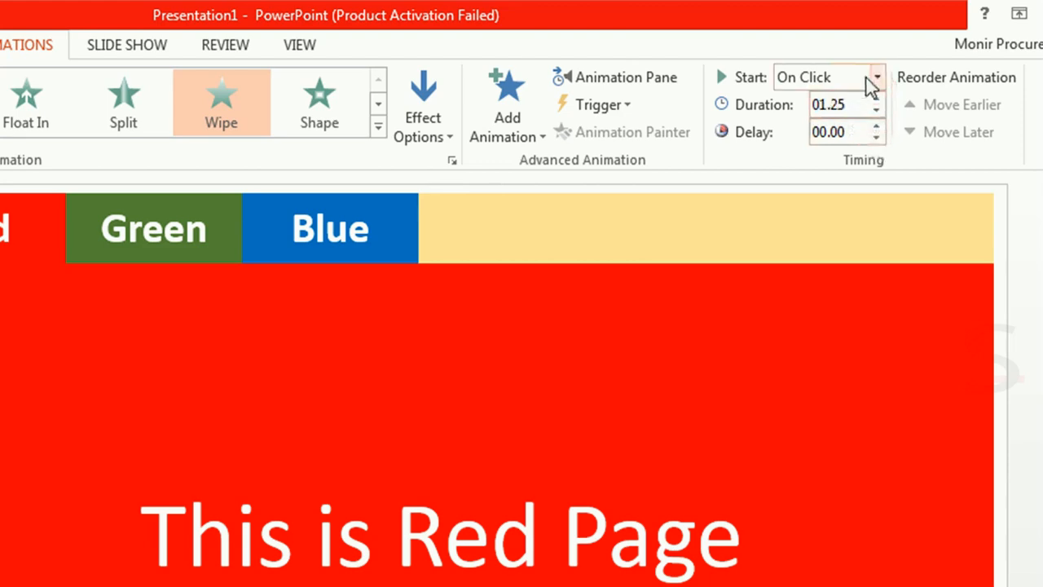
click(872, 79)
click(833, 128)
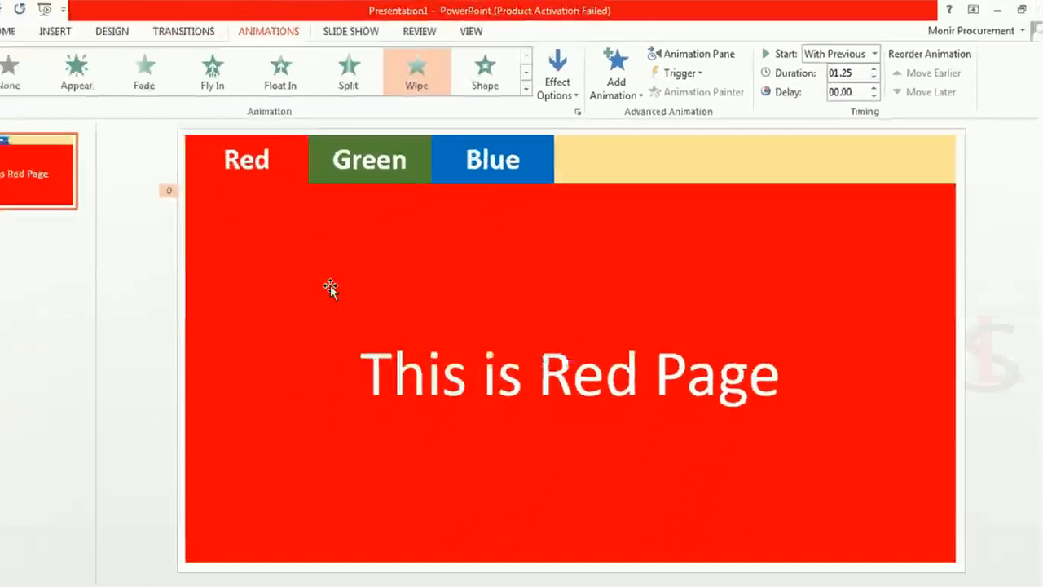
click(123, 245)
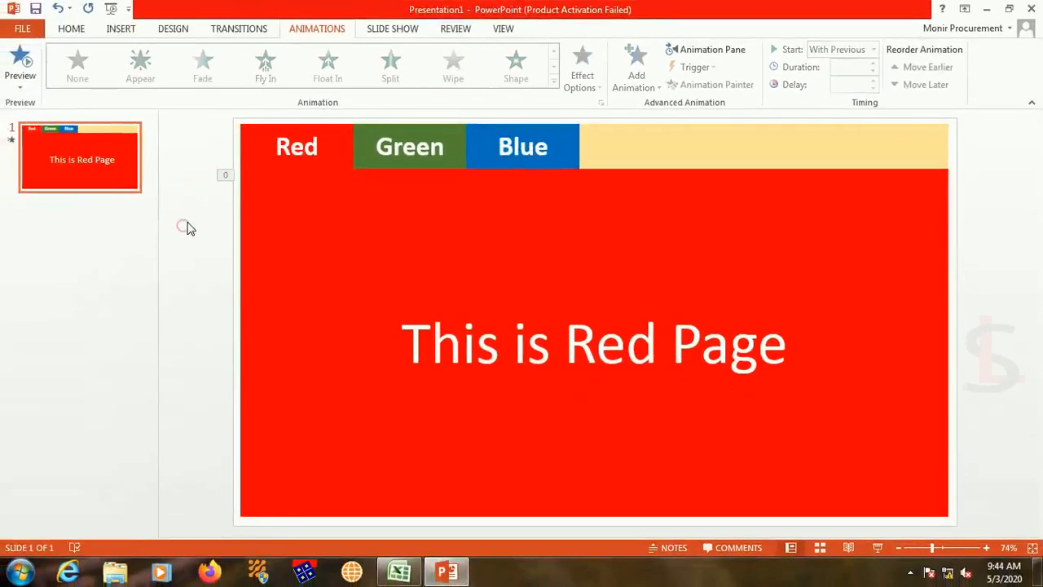
Step: Copy slide 1 and paste it twice below, keeping the source formatting, to make slides 2 and 3
right_click(97, 164)
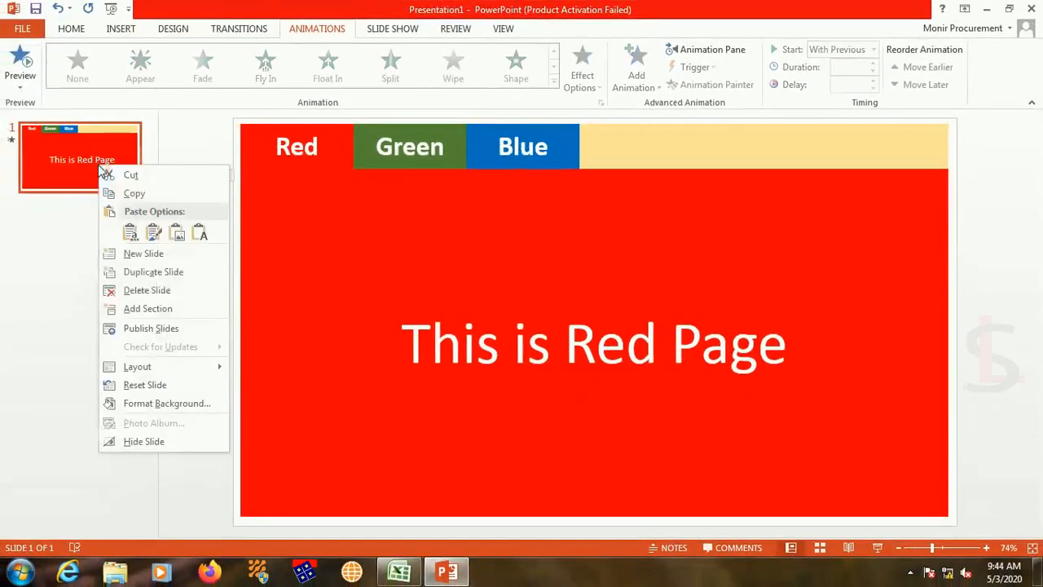
click(130, 193)
right_click(46, 234)
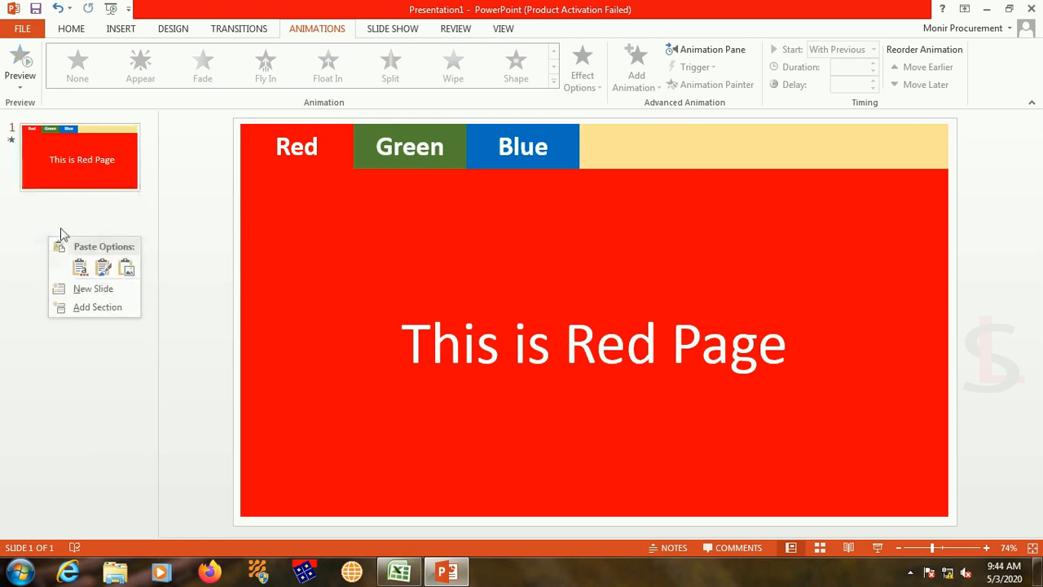
click(66, 213)
right_click(66, 217)
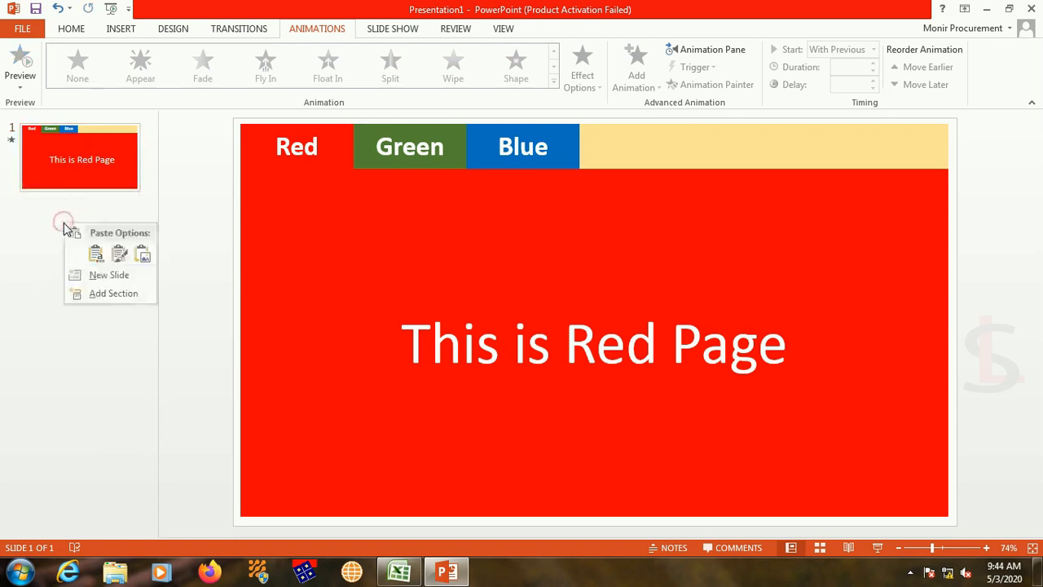
click(119, 256)
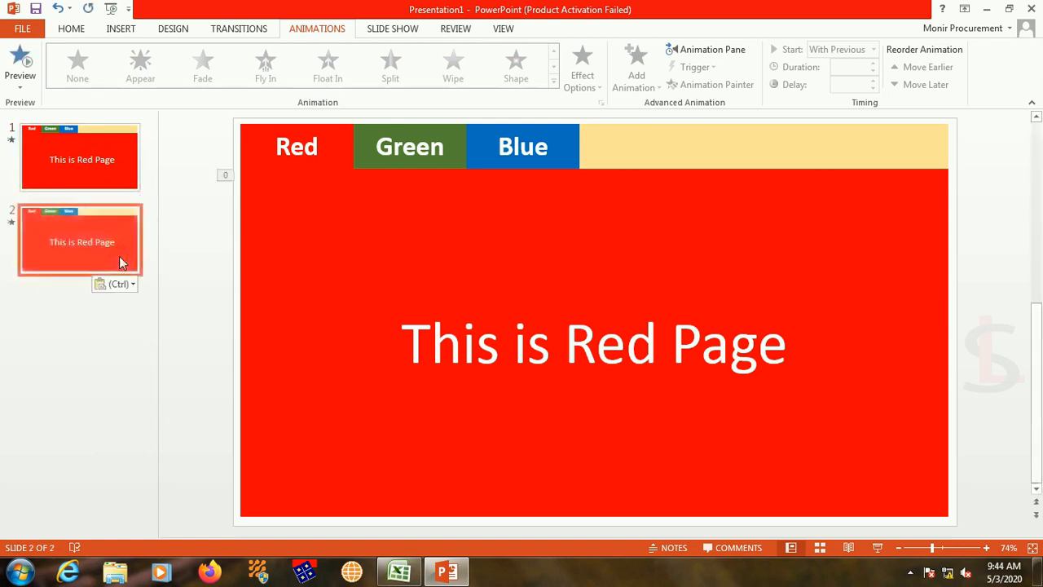
right_click(66, 315)
click(114, 343)
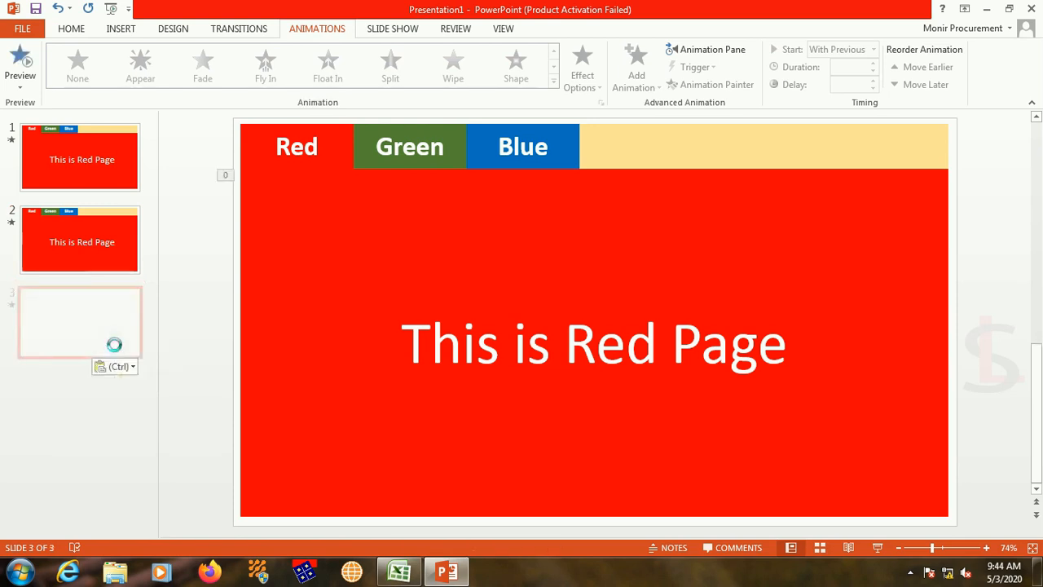
Step: Fill the large rectangle on slide 2 with the dark green theme colour matching the Green tab
click(96, 259)
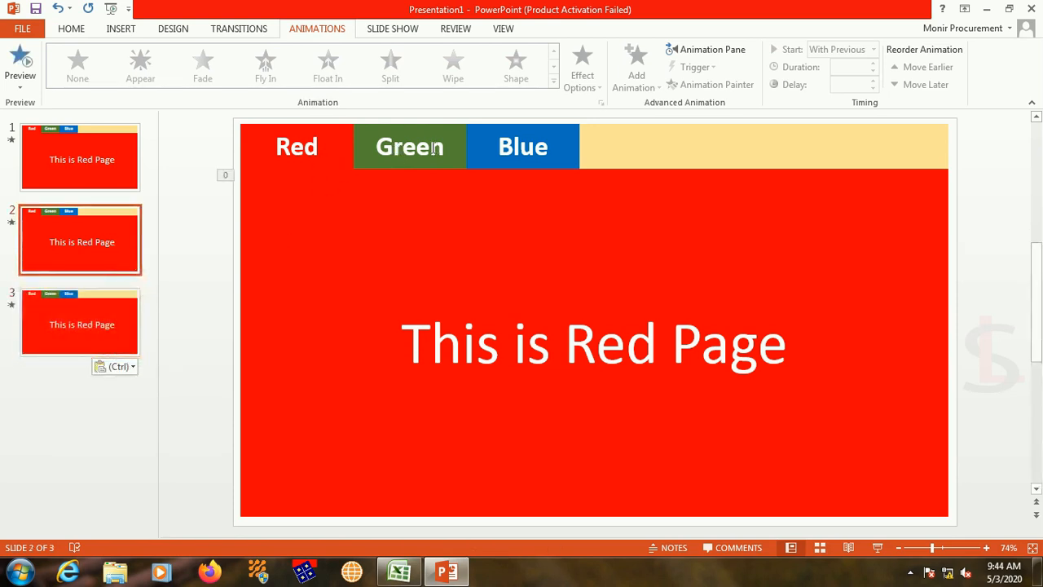
click(428, 191)
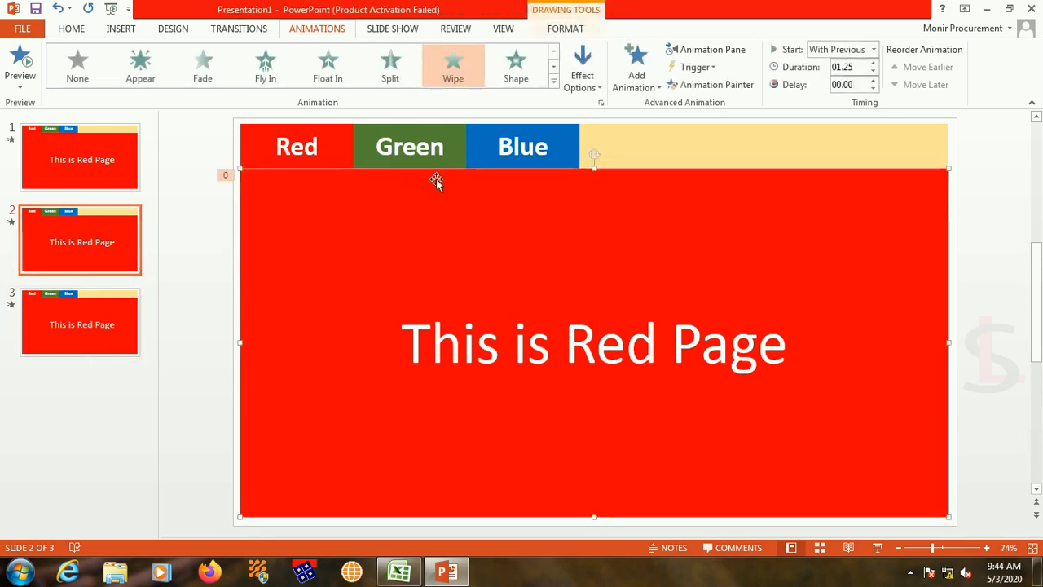
click(565, 29)
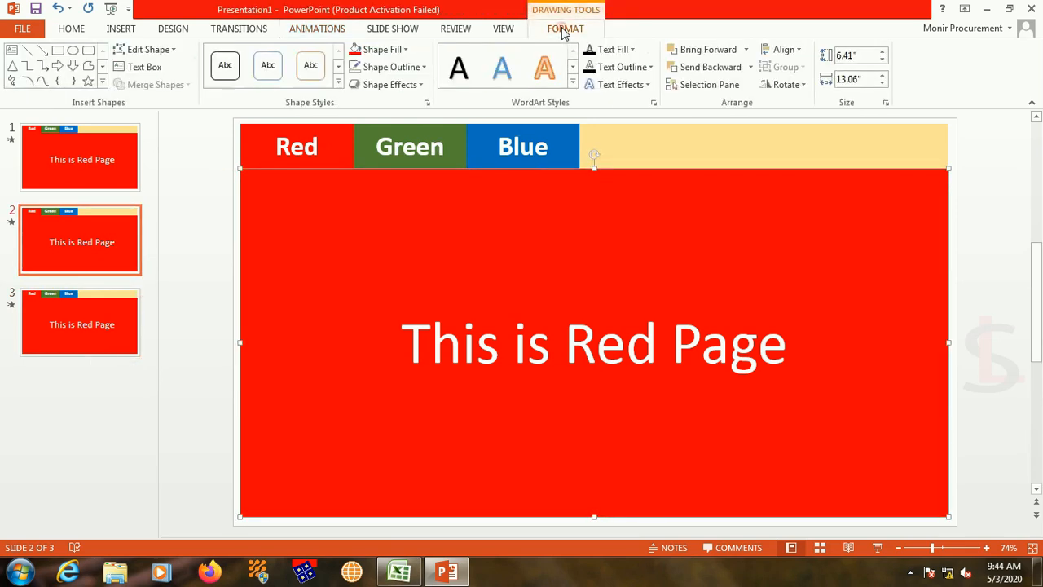
click(405, 49)
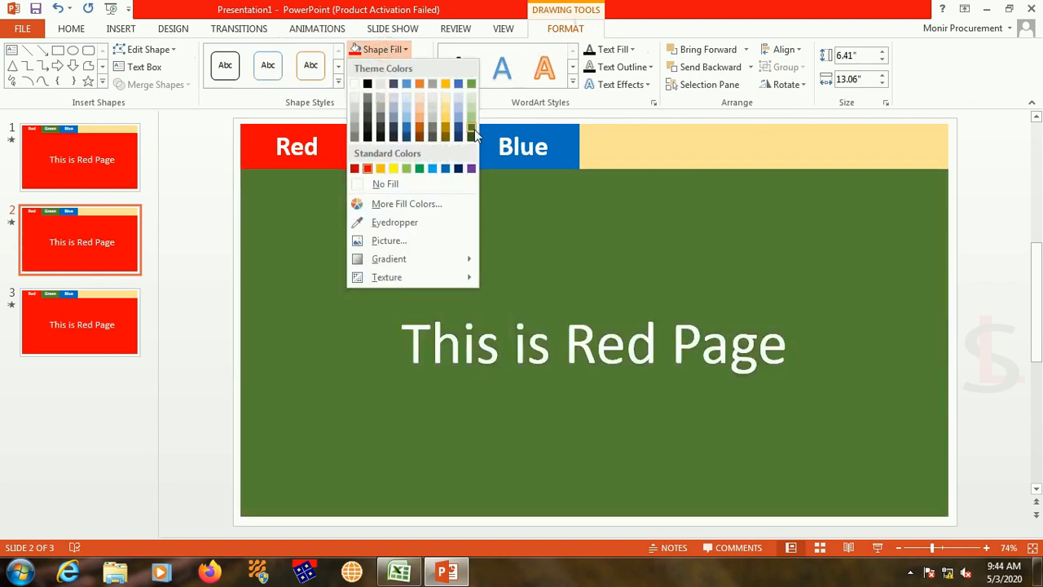
click(471, 127)
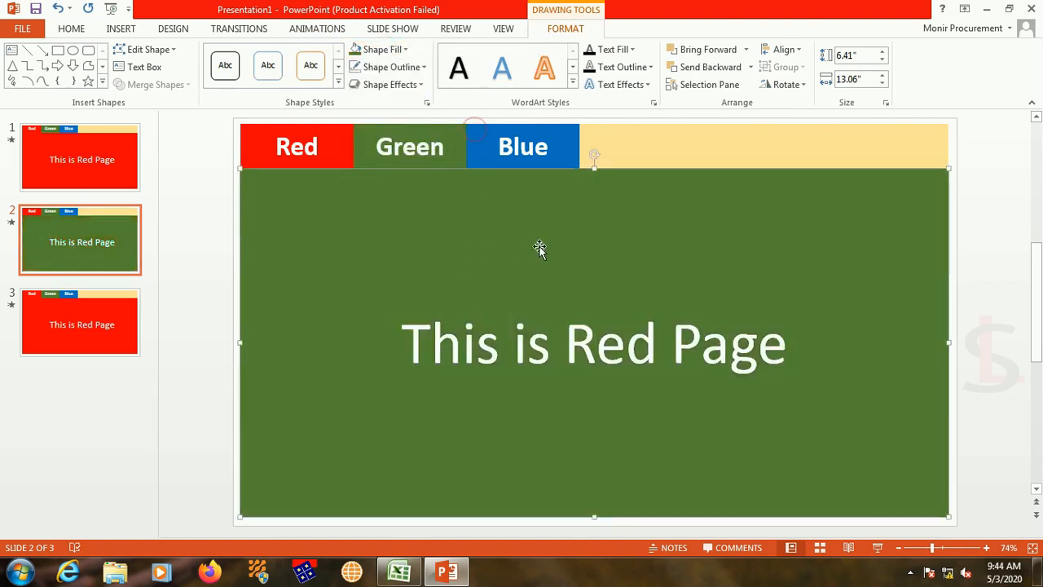
Step: Change the text in slide 2's large rectangle to "This is Green Page"
click(639, 350)
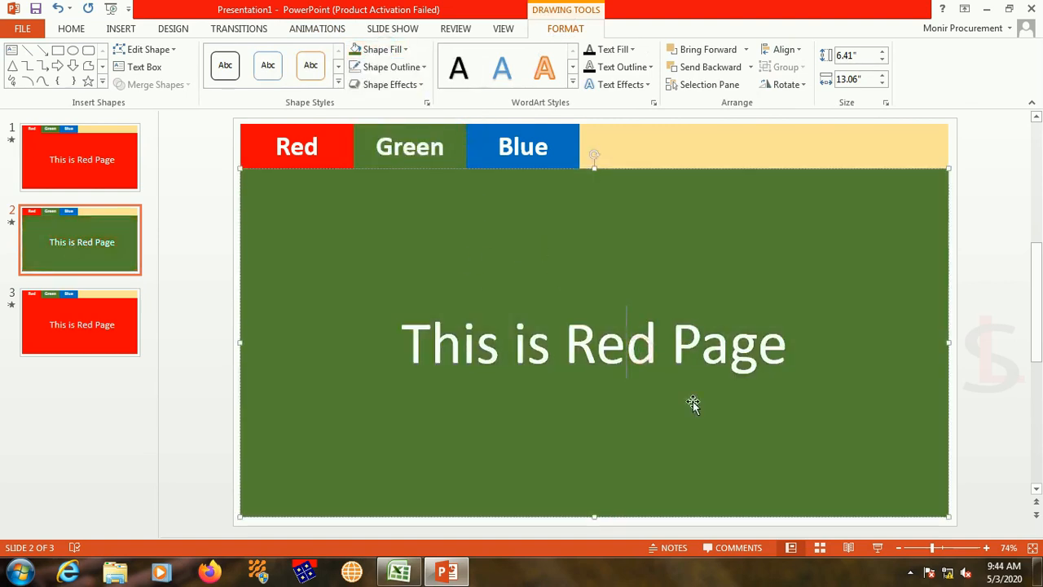
key(Delete)
key(BackSpace)
key(BackSpace)
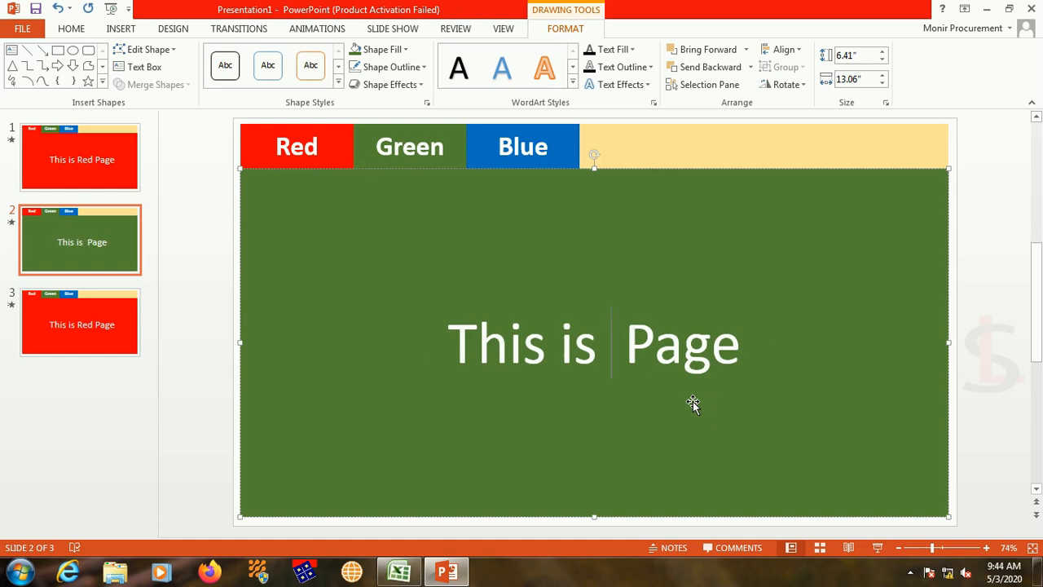
text(Gren)
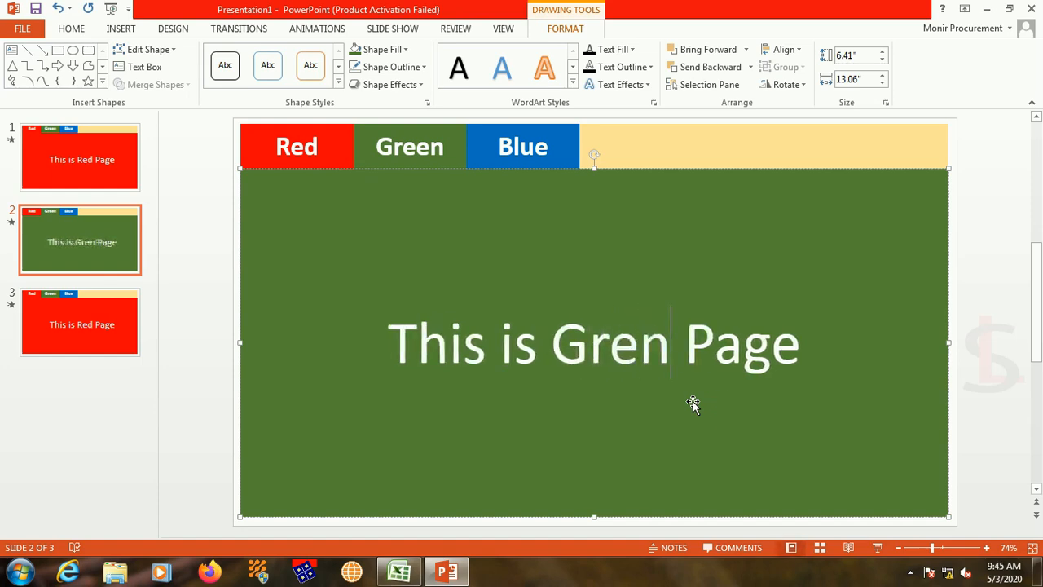
key(BackSpace)
text(e)
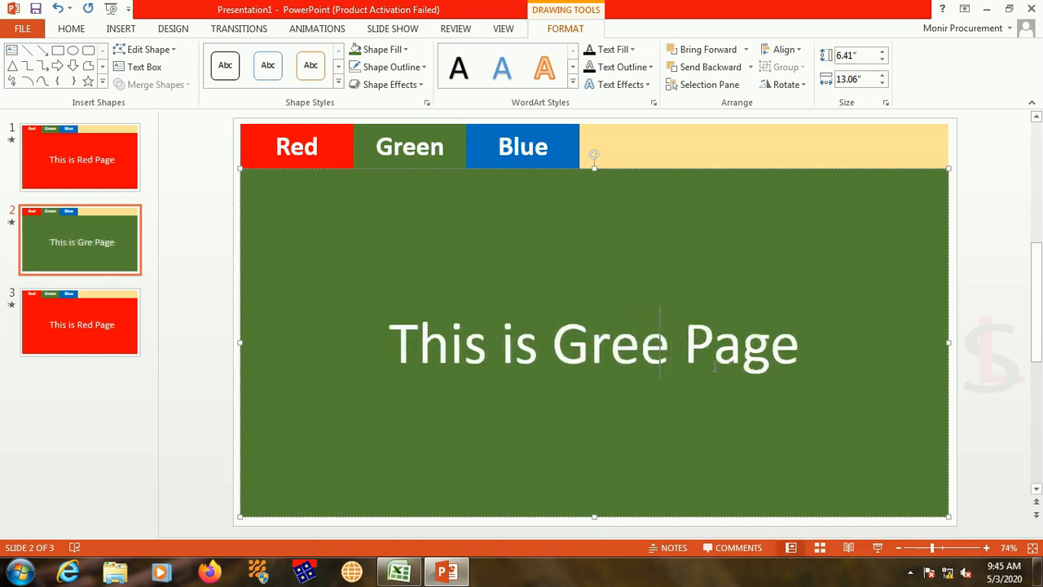
text(n)
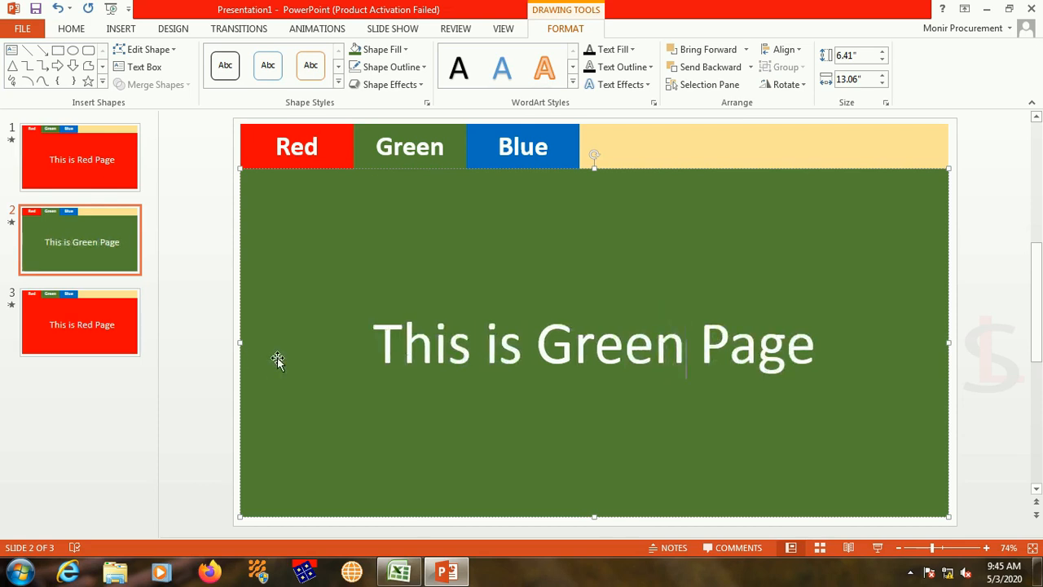
Step: Fill the large rectangle on slide 3 with the standard blue matching the Blue tab
click(87, 334)
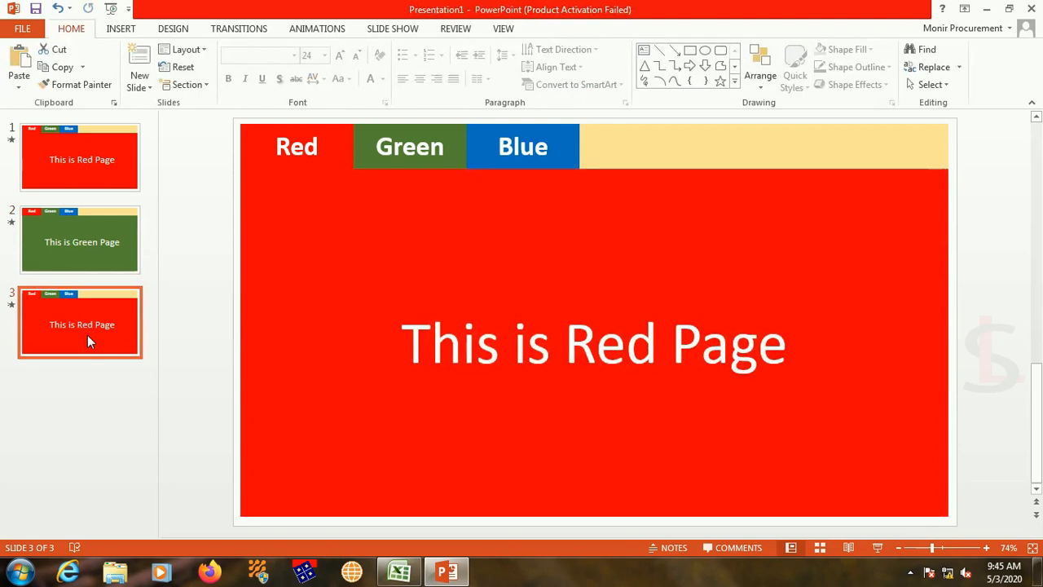
click(485, 265)
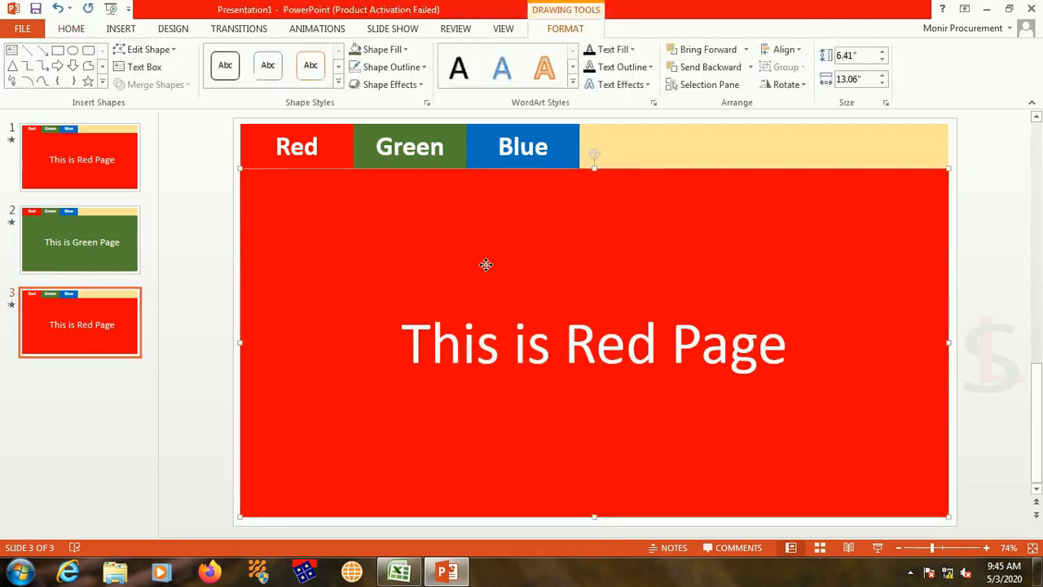
click(404, 51)
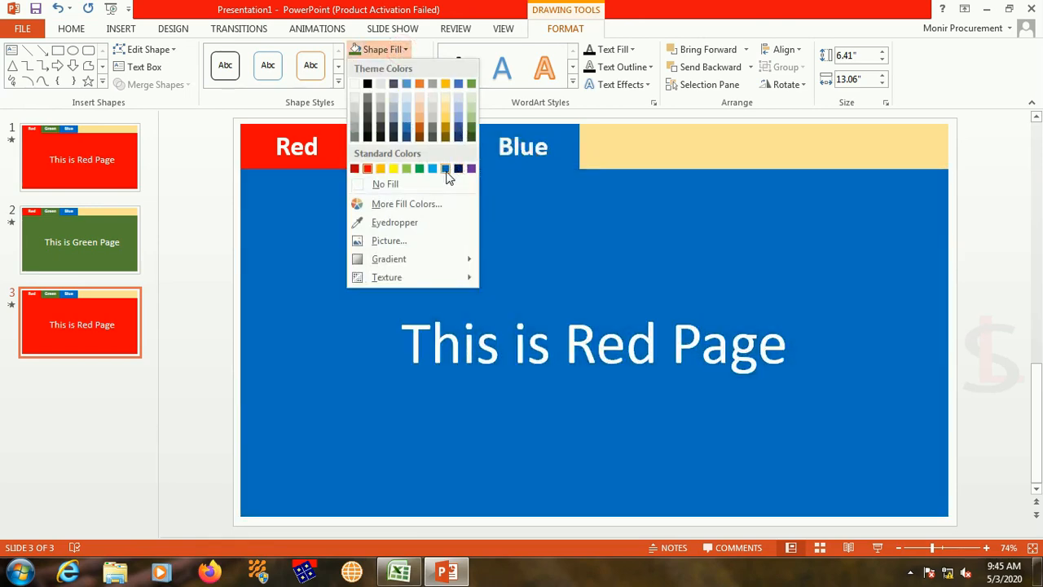
click(446, 169)
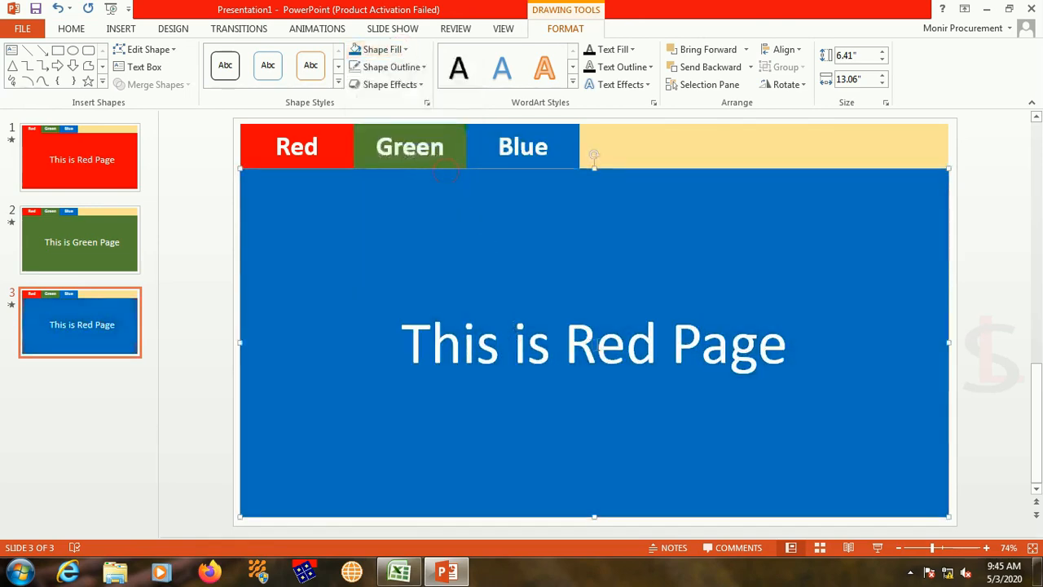
Step: Change the text in slide 3's large rectangle to "This is Blue Page"
click(651, 344)
key(BackSpace)
key(BackSpace)
key(BackSpace)
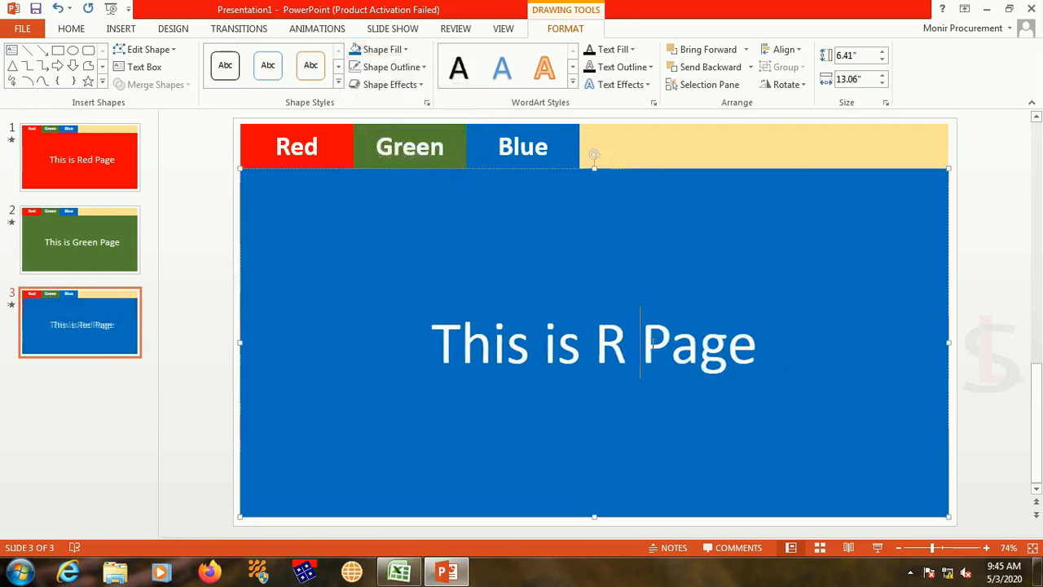
text(Bl)
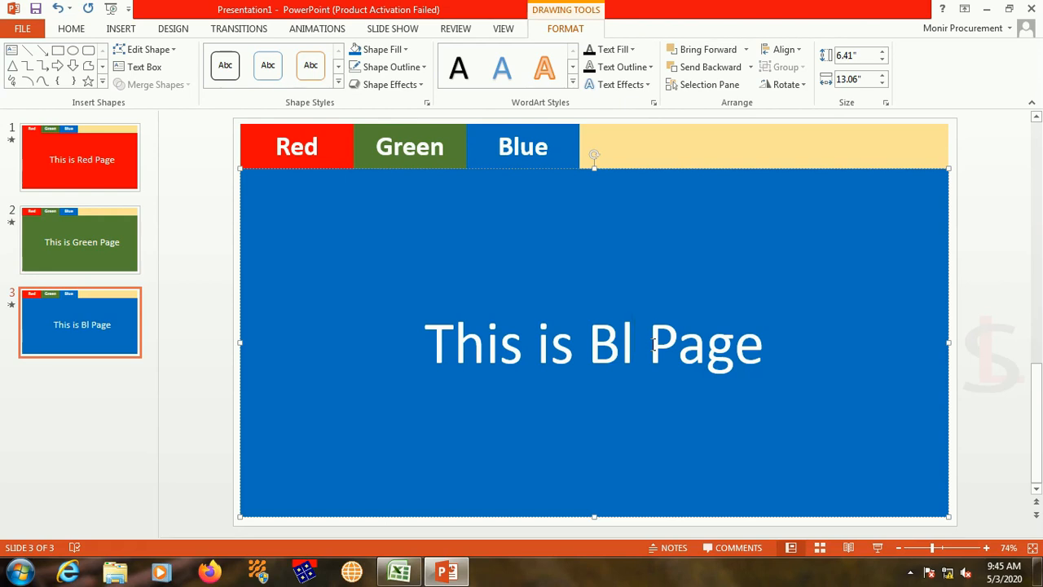
text(ue)
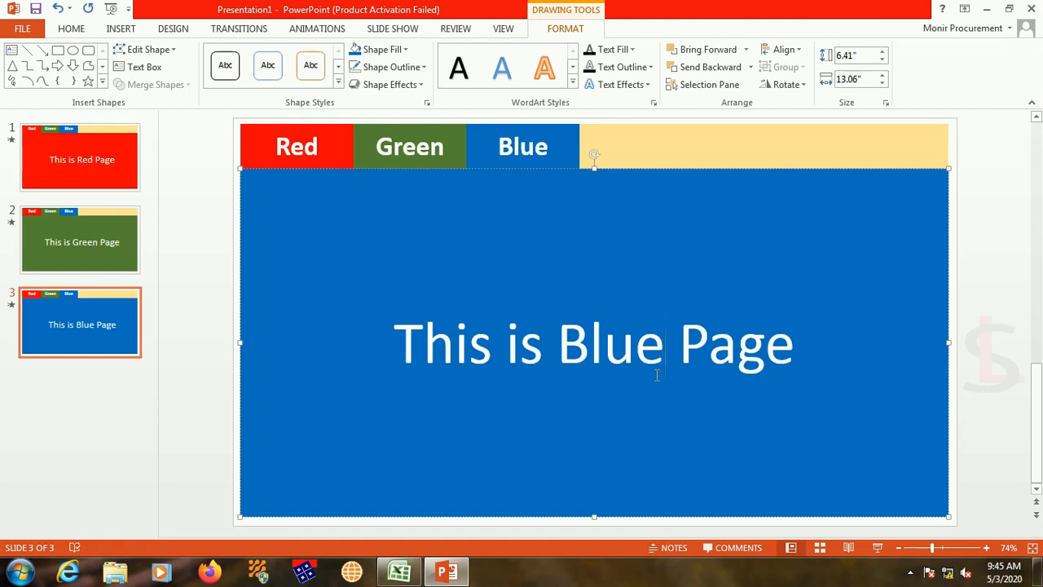
Step: Save the presentation to the Desktop as TabCreationTutorial in PowerPoint Presentation format
key(ctrl+s)
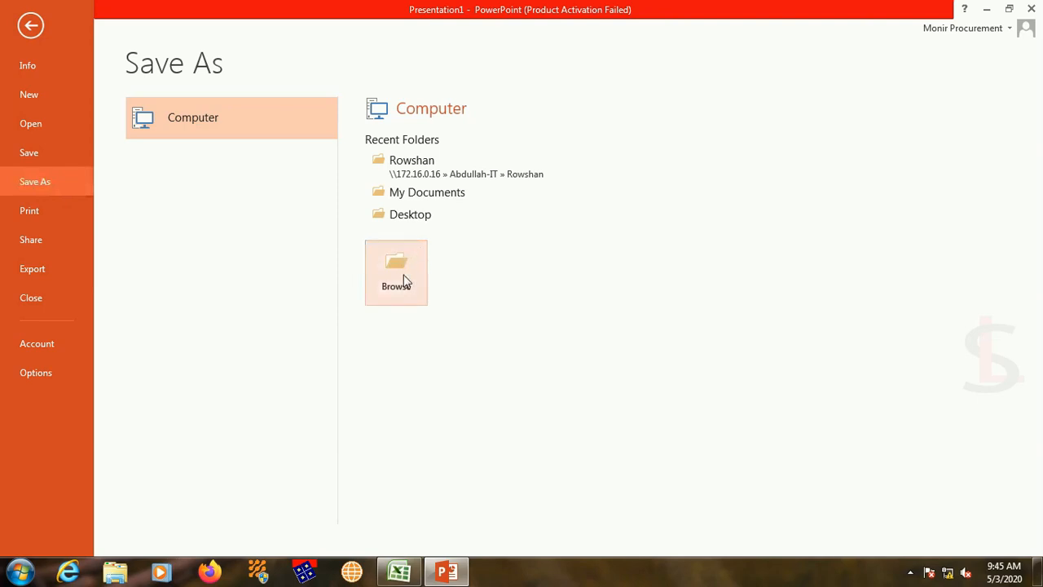
click(410, 213)
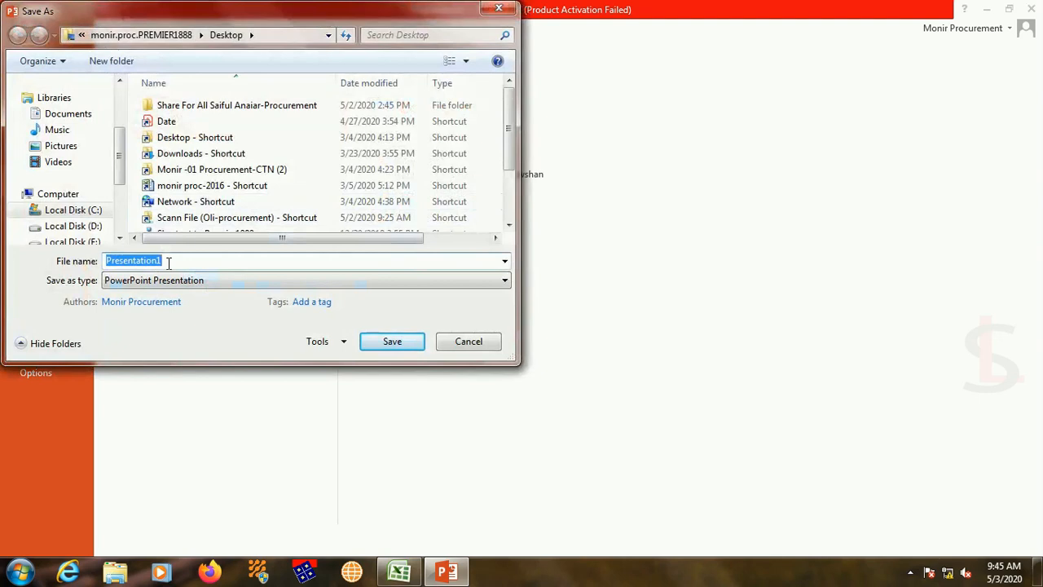
text(TabC)
click(391, 346)
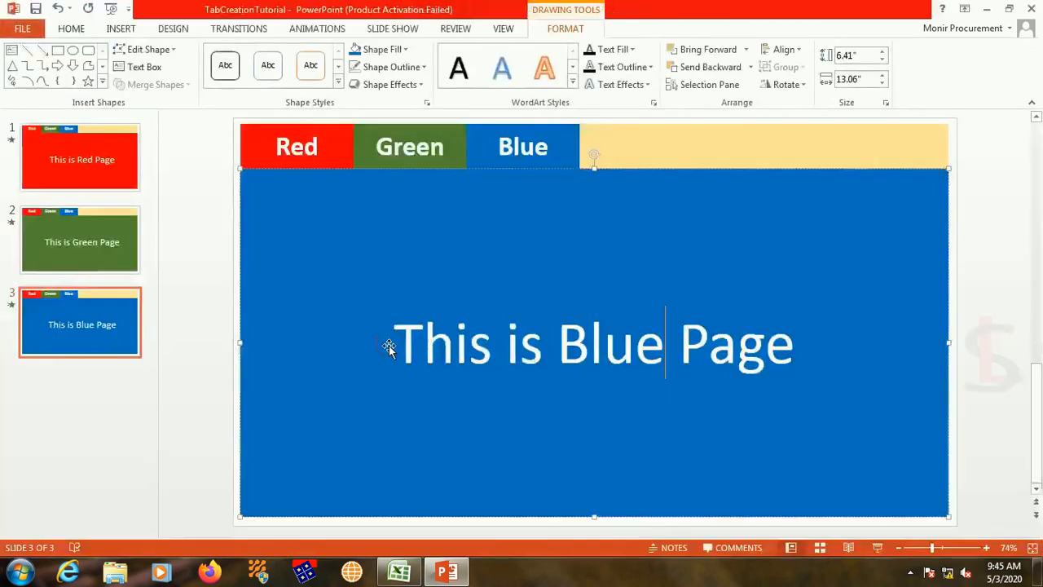
click(195, 358)
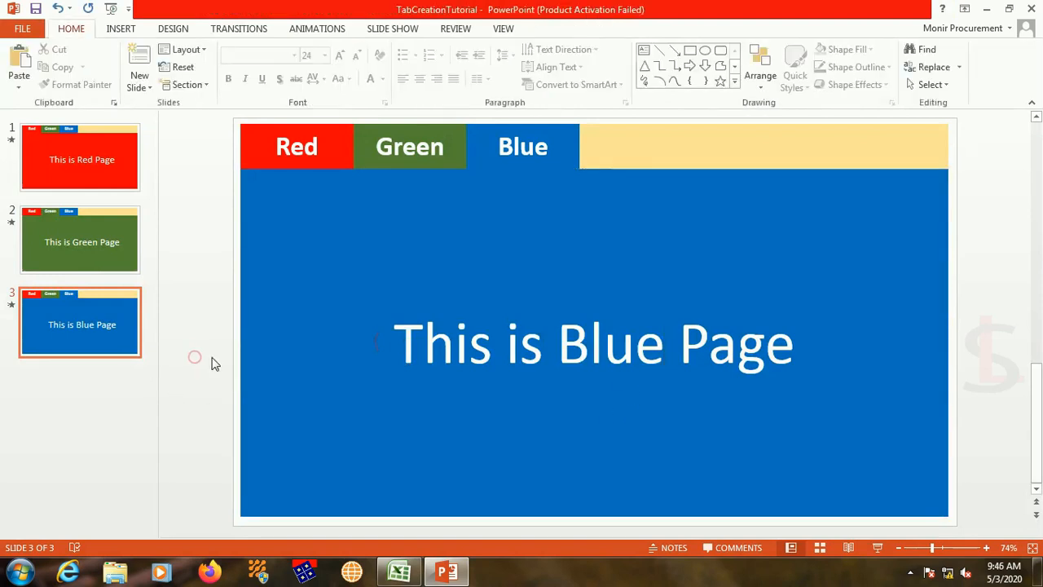
click(126, 174)
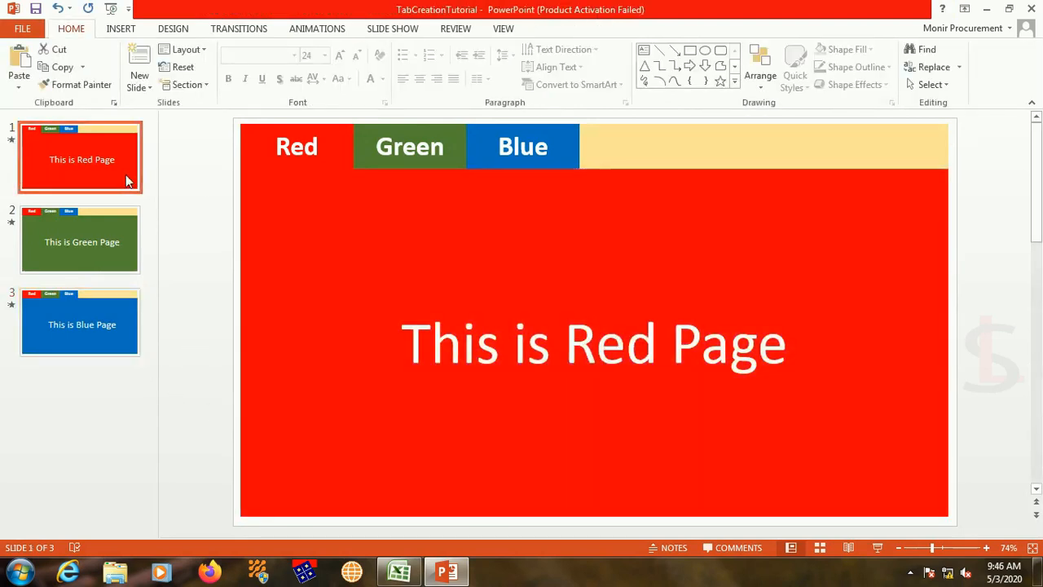
click(109, 268)
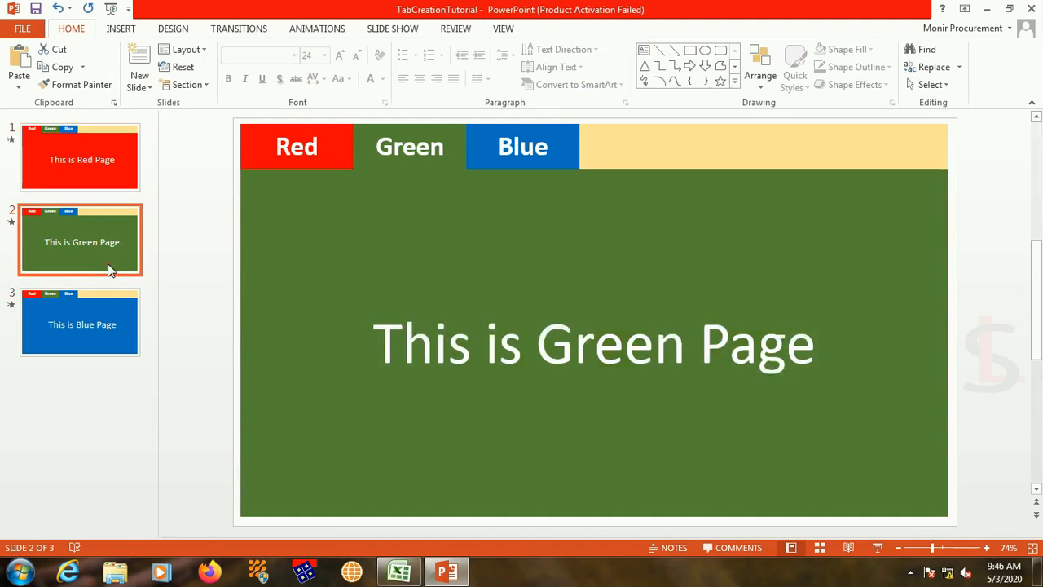
click(112, 325)
Step: Hyperlink the Green tab's text on slide 1 to Slide 2 of this presentation
click(116, 192)
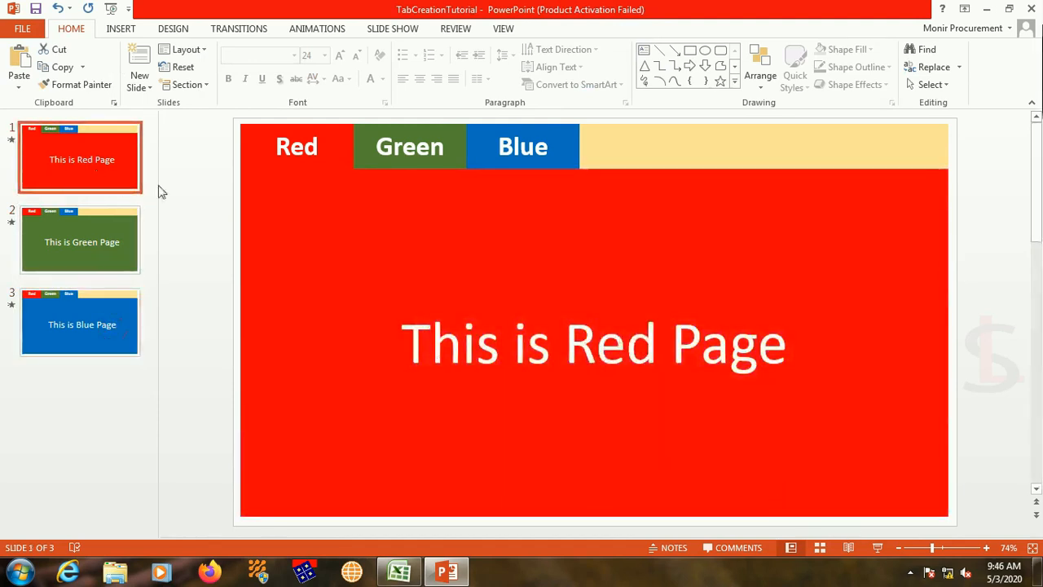
click(423, 153)
right_click(424, 153)
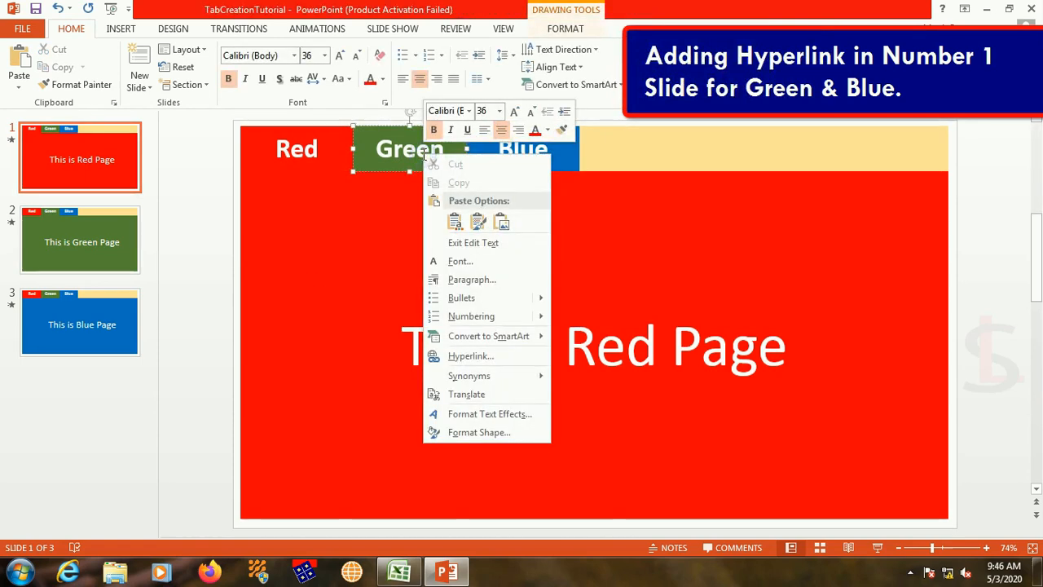
click(477, 359)
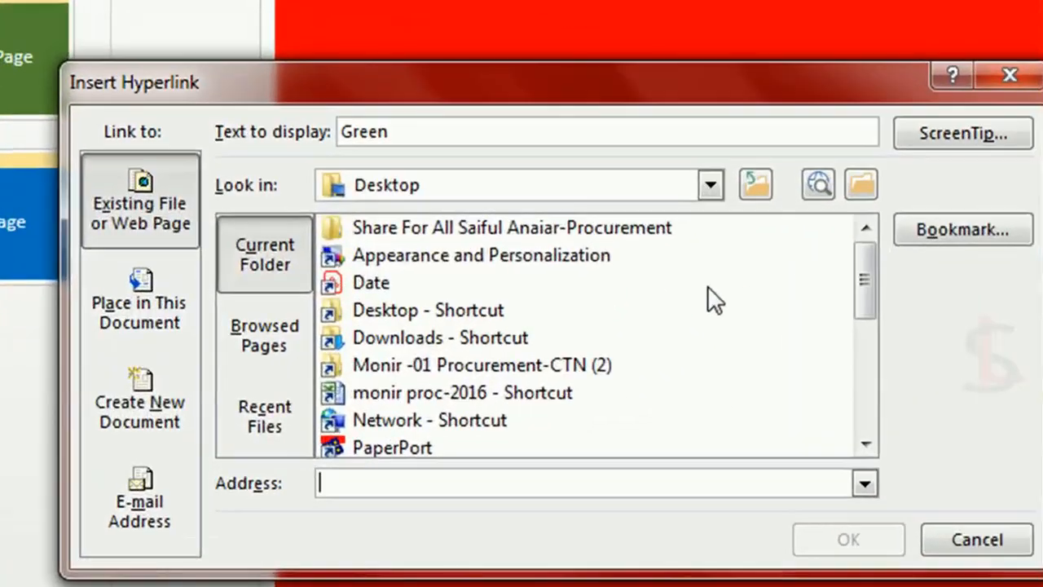
click(163, 312)
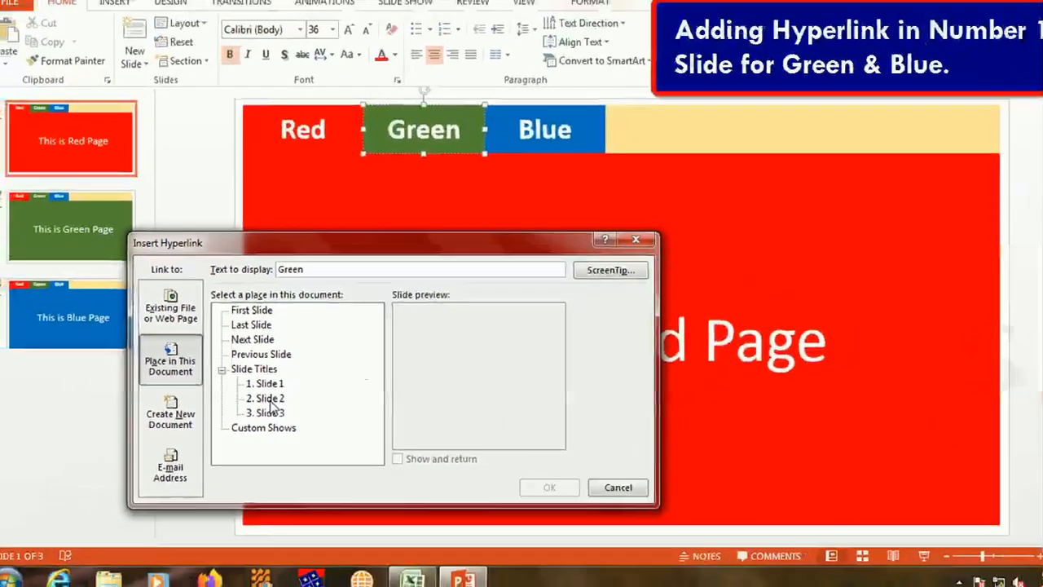
click(322, 372)
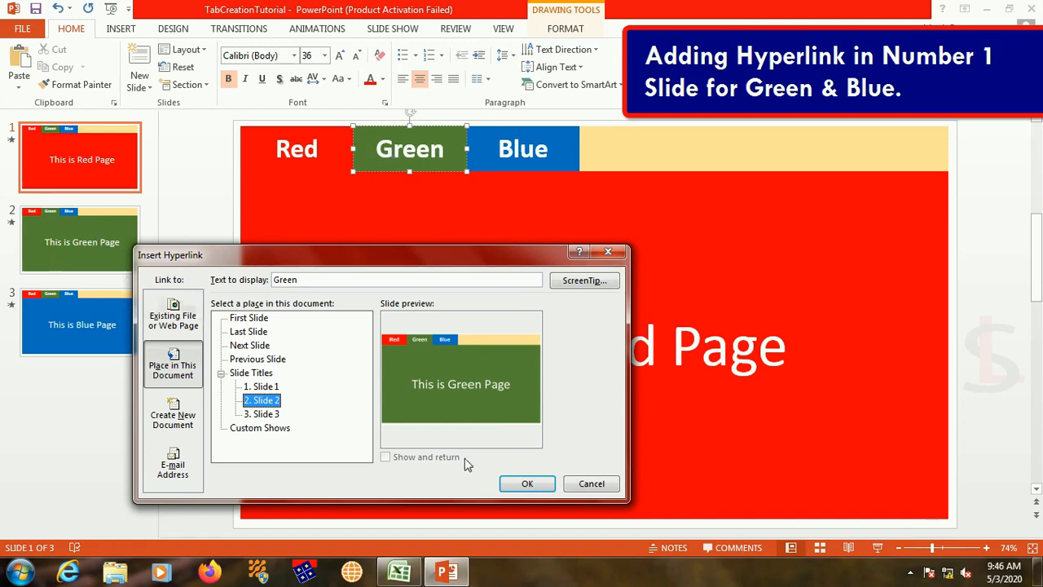
click(527, 484)
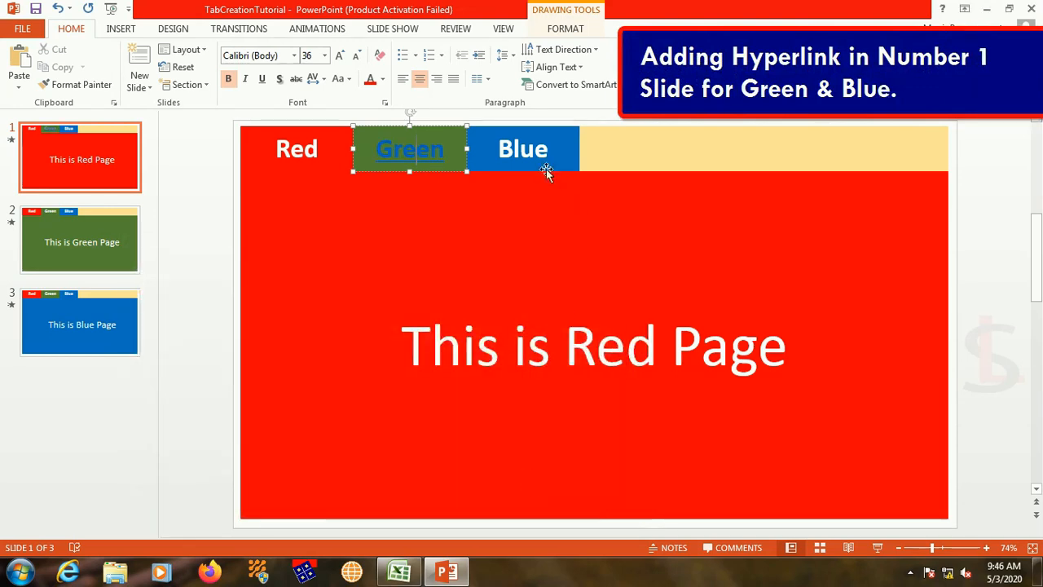
Step: Hyperlink the Blue tab's text on slide 1 to Slide 3 of this presentation
click(530, 153)
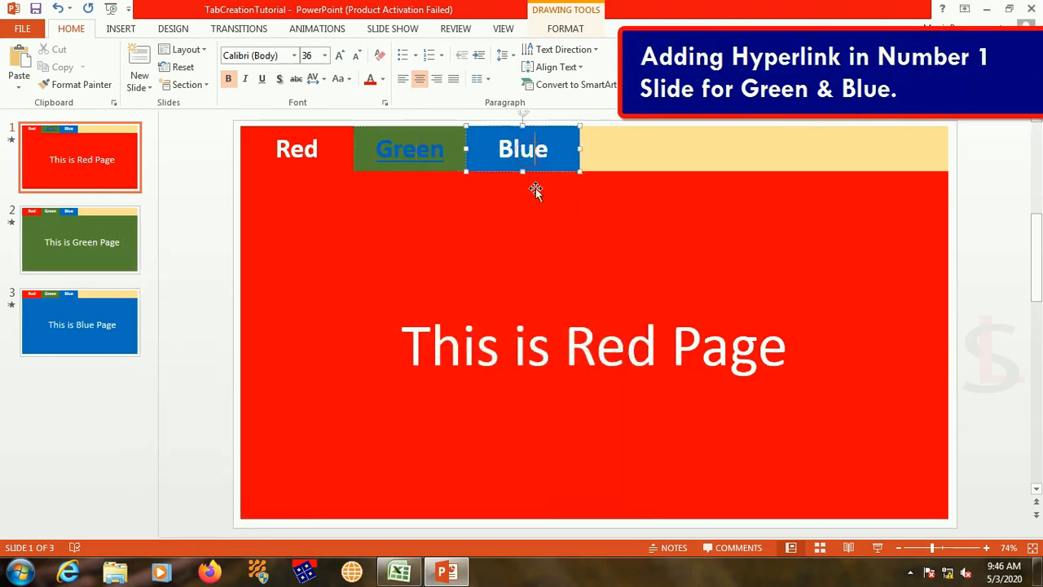
right_click(534, 151)
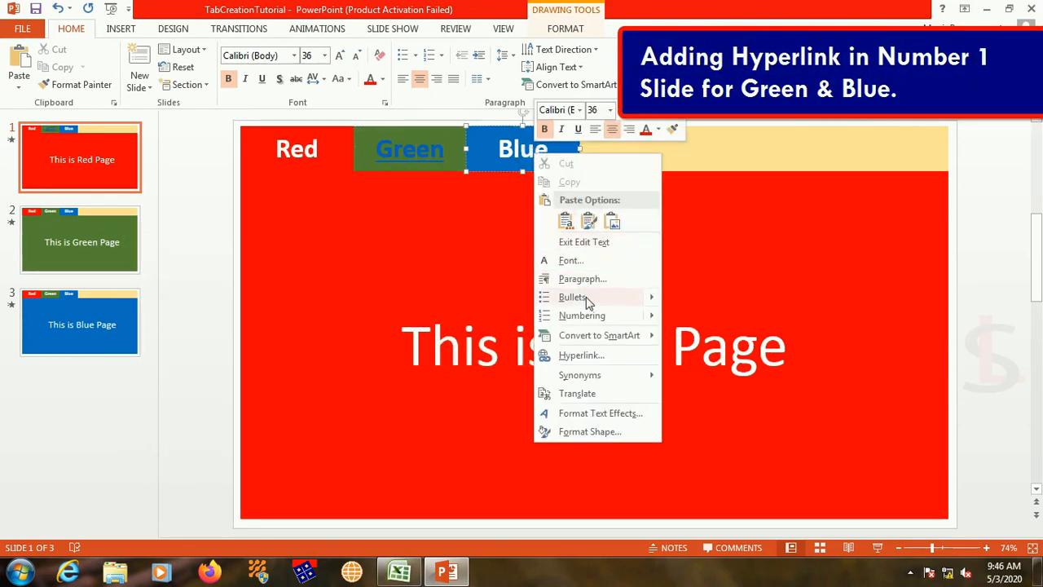
click(580, 355)
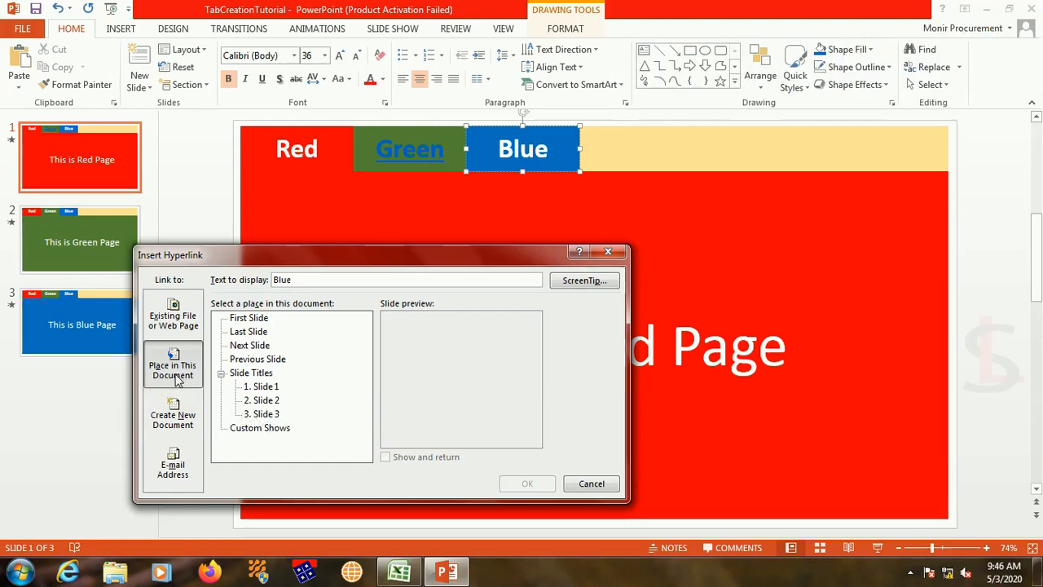
click(266, 415)
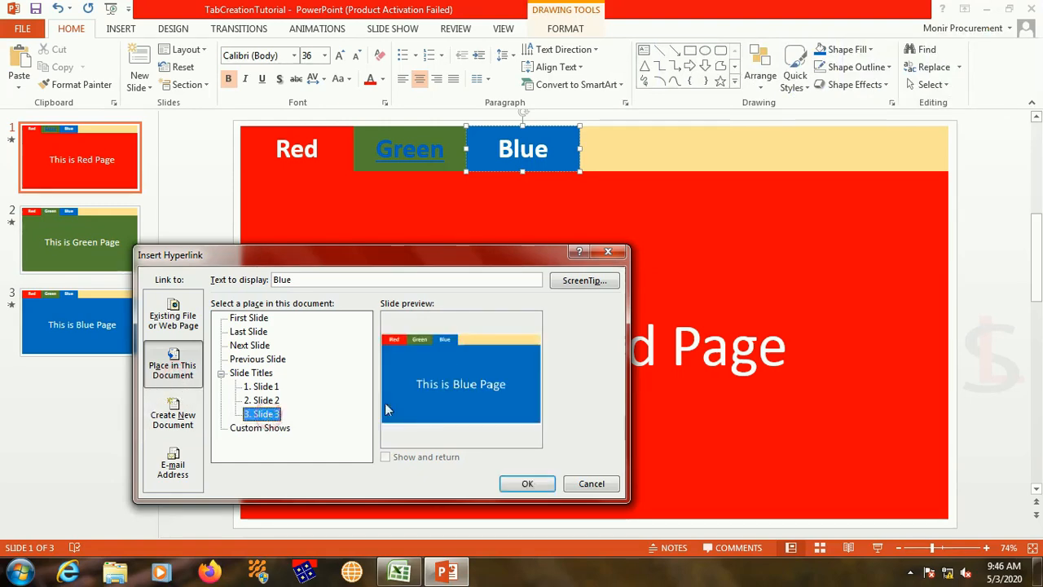
click(527, 483)
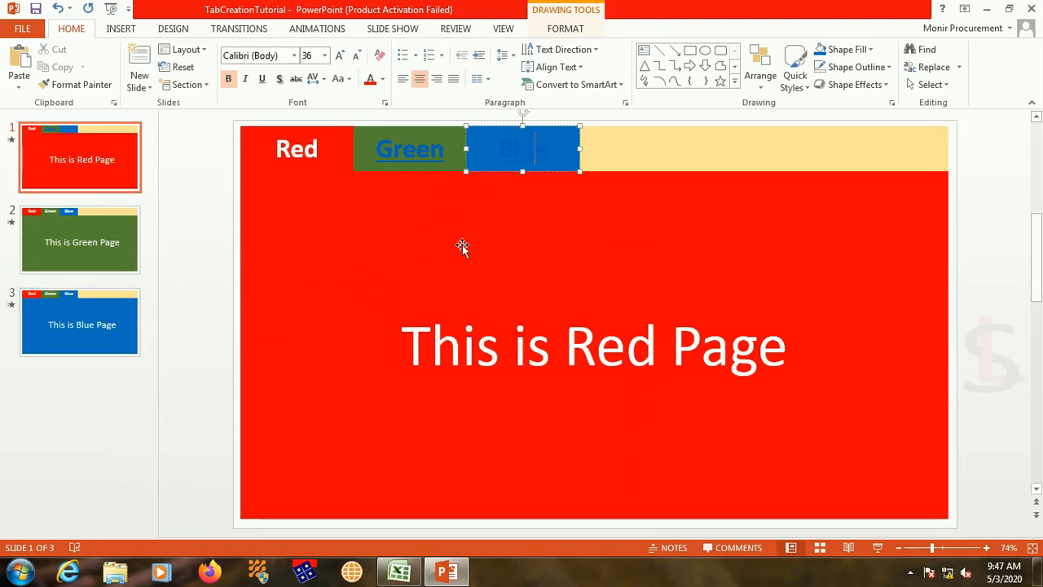
Step: Hyperlink the Red tab's text on slide 2 to Slide 1 of this presentation
click(87, 258)
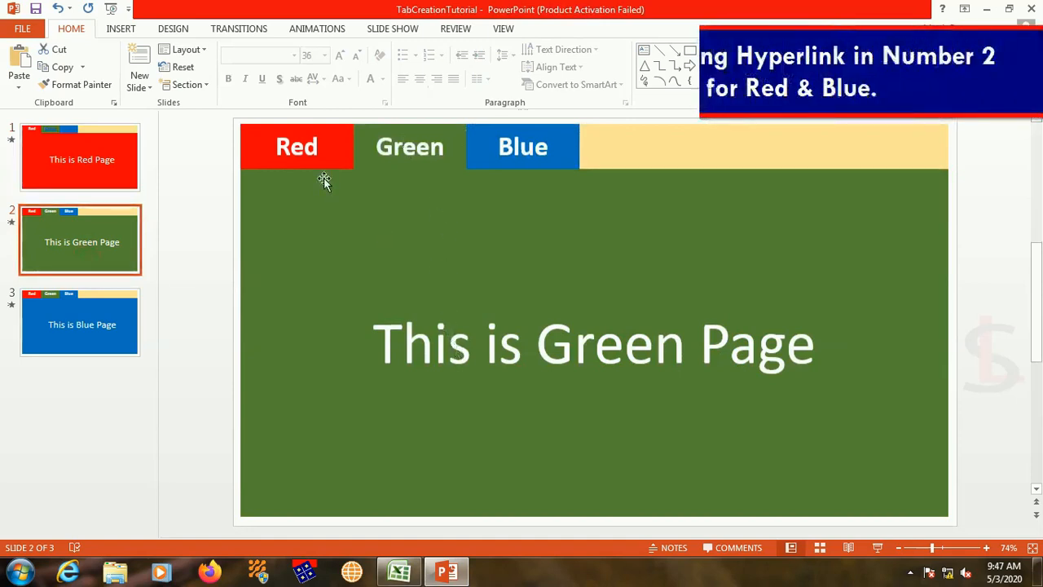
right_click(298, 148)
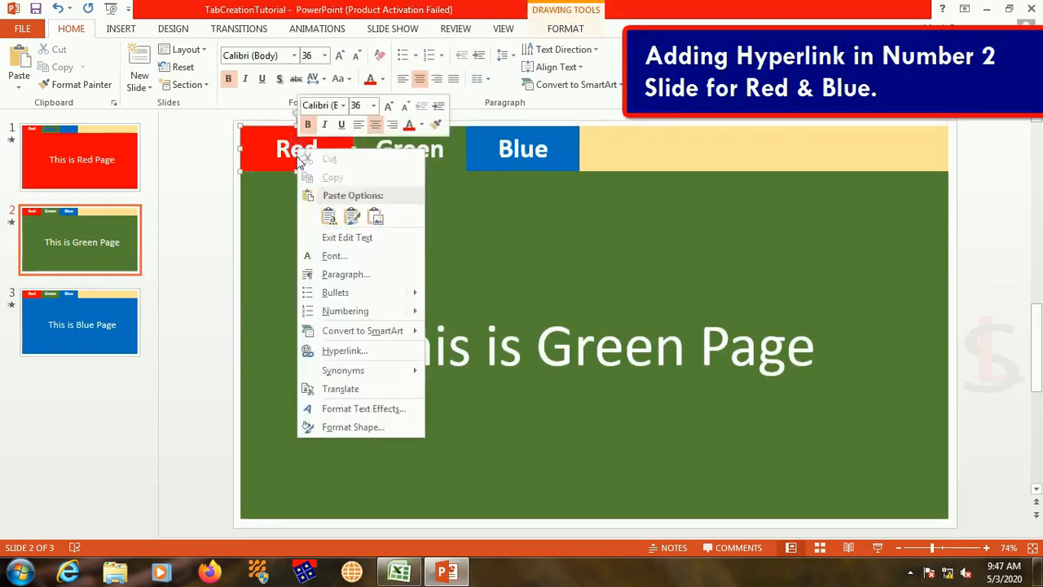
click(352, 350)
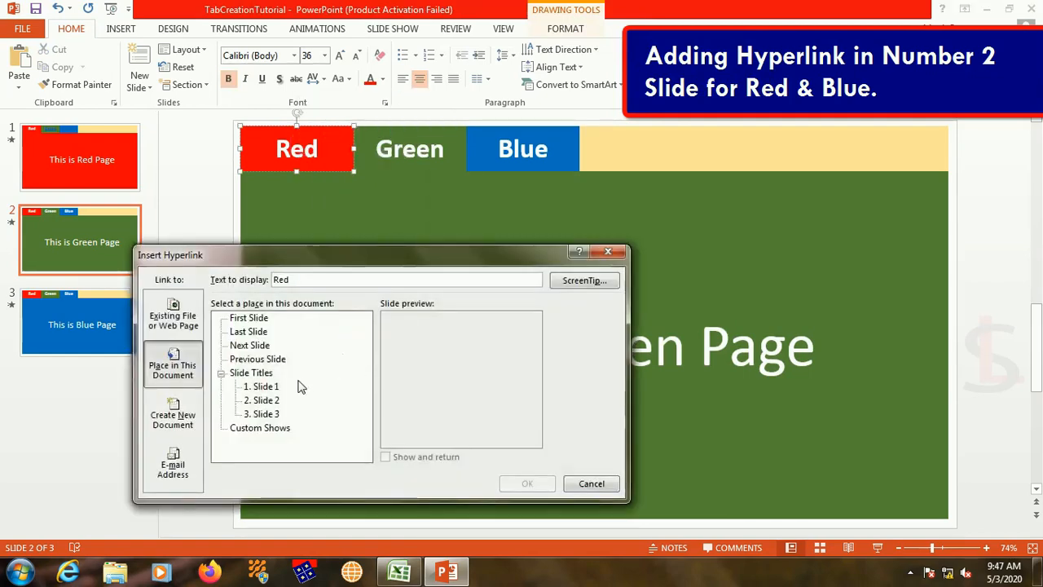
click(269, 386)
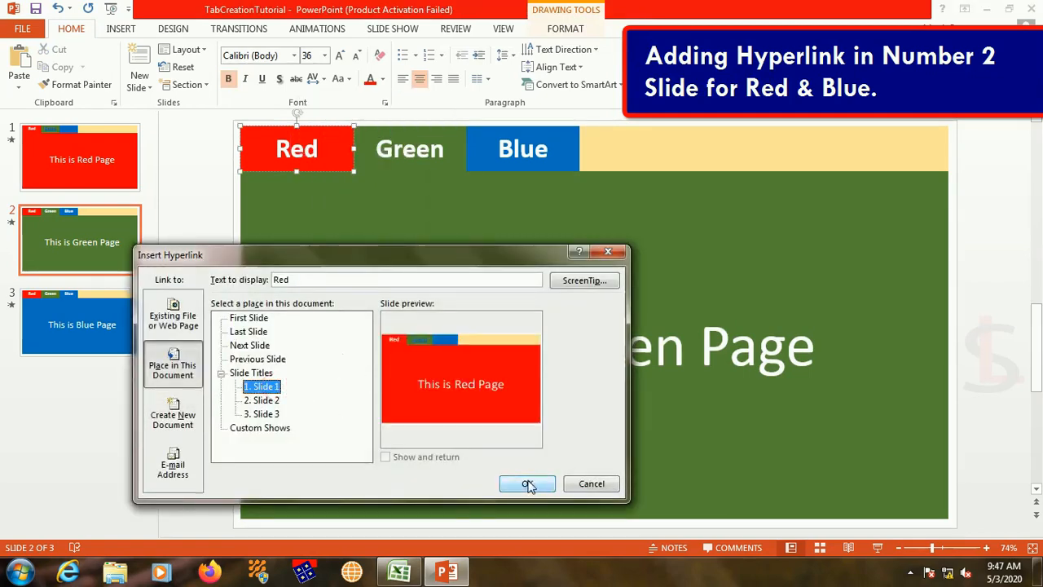
click(528, 483)
Step: Hyperlink the Blue tab's text on slide 2 to Slide 3 of this presentation
click(526, 149)
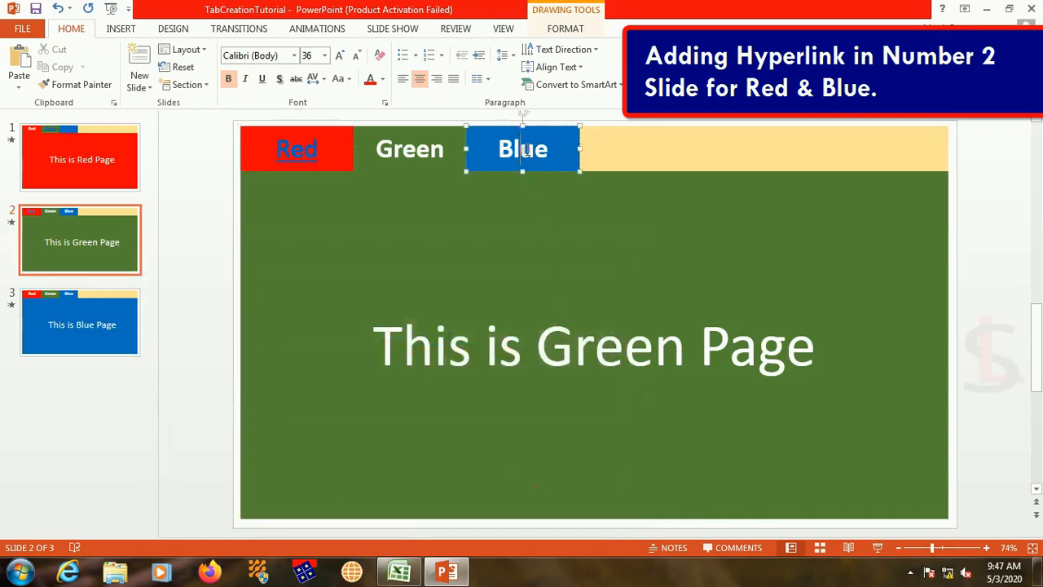
right_click(526, 149)
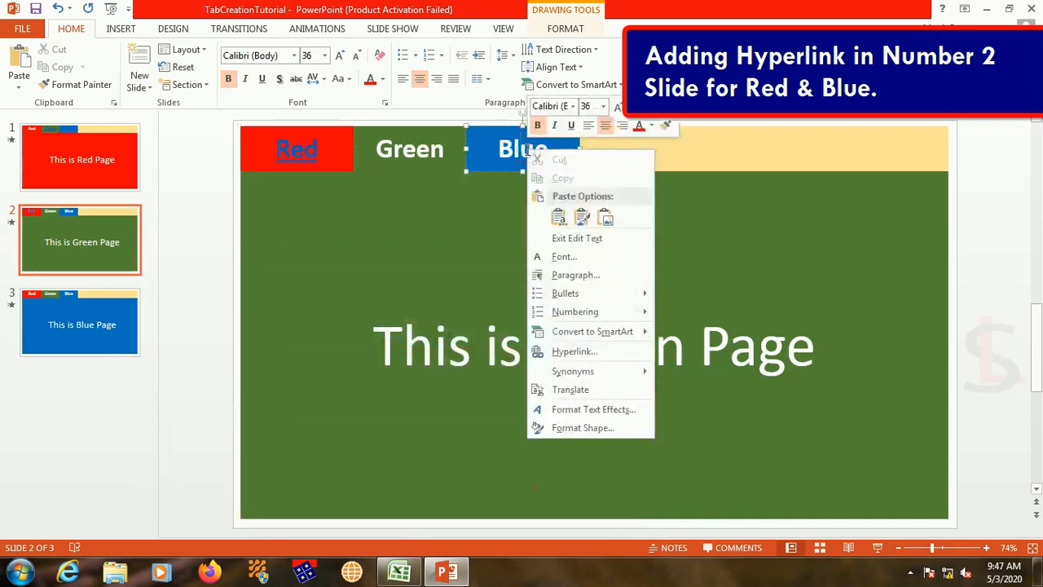
click(576, 352)
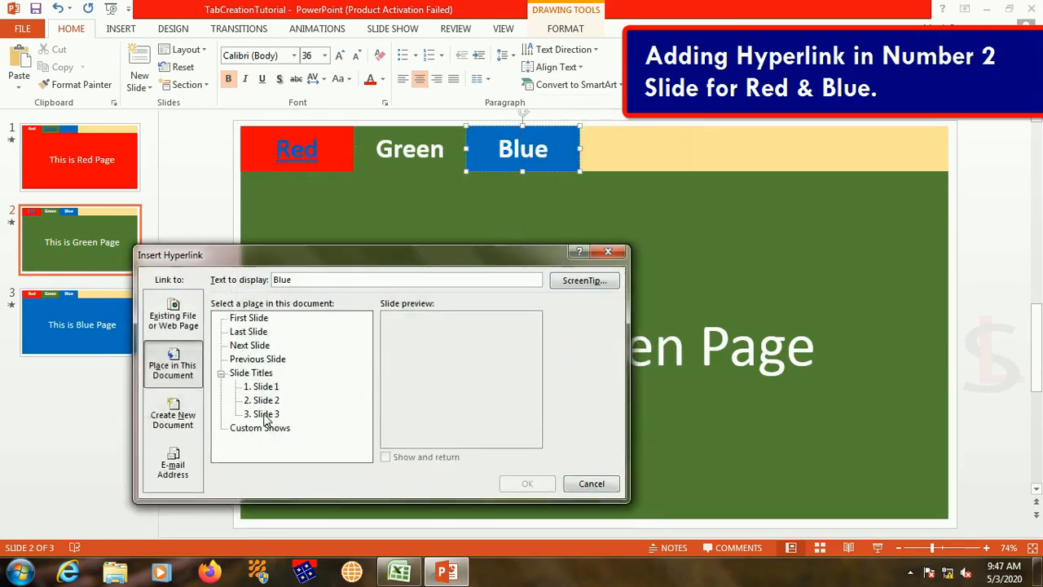
click(262, 414)
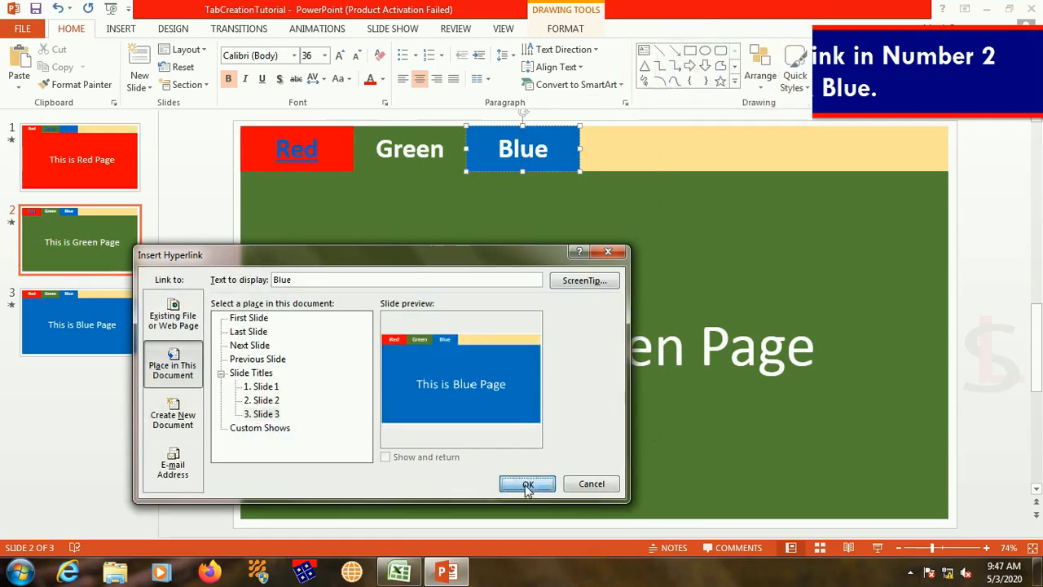
click(527, 484)
Step: Hyperlink the Red tab's text on slide 3 to Slide 1 of this presentation
click(92, 336)
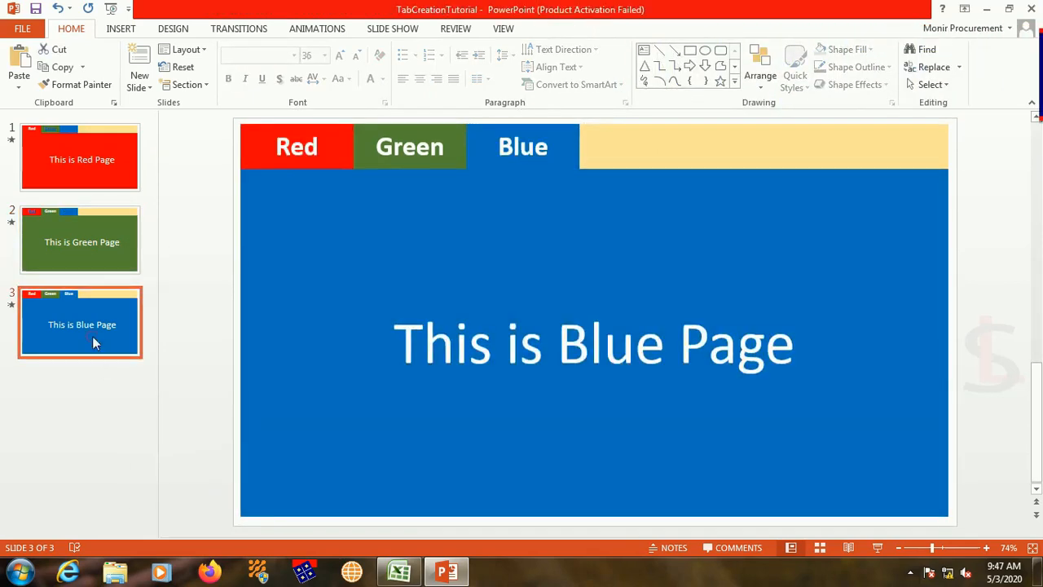
click(283, 139)
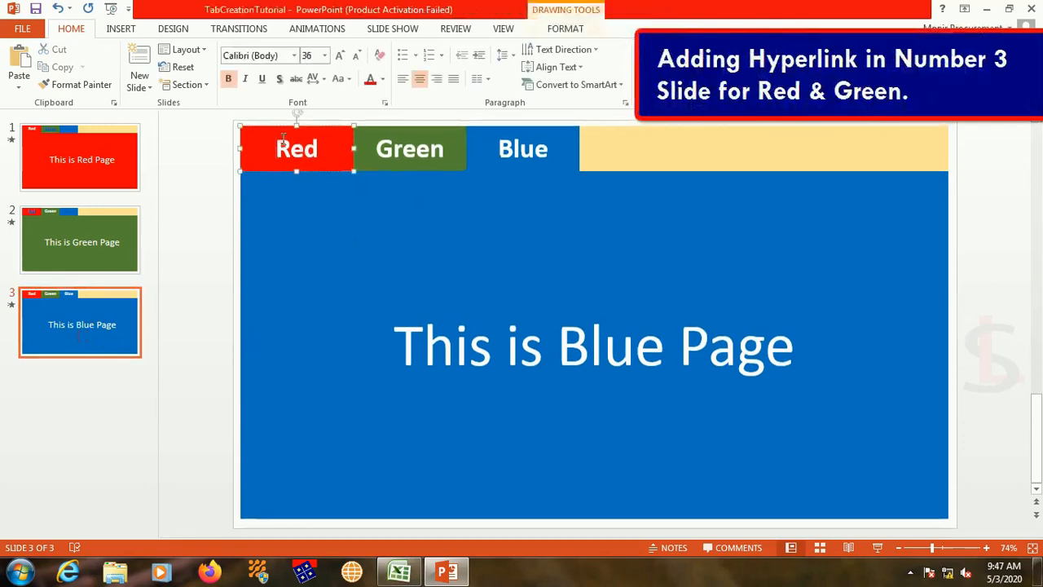
right_click(283, 138)
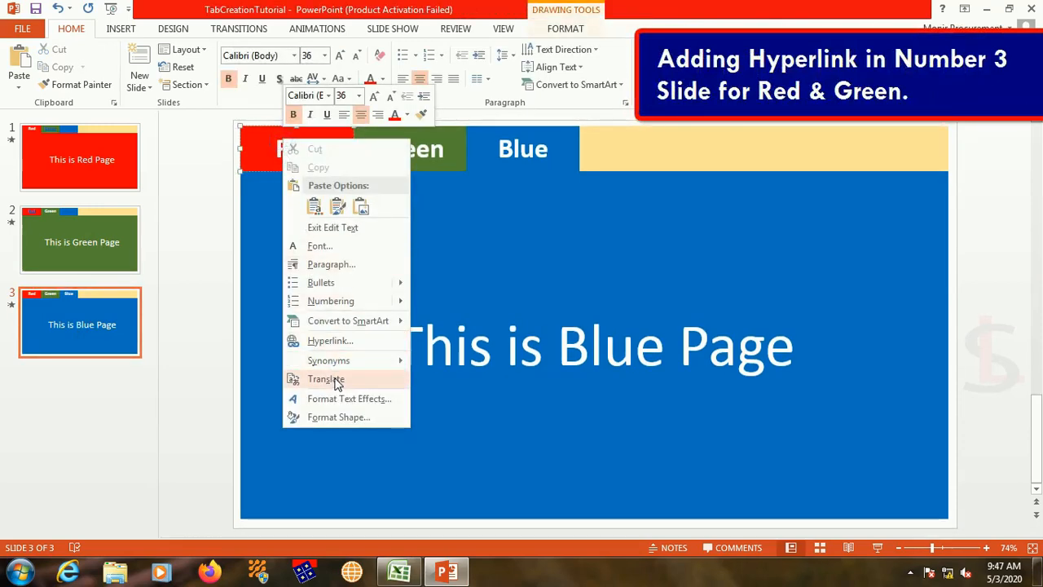
click(342, 340)
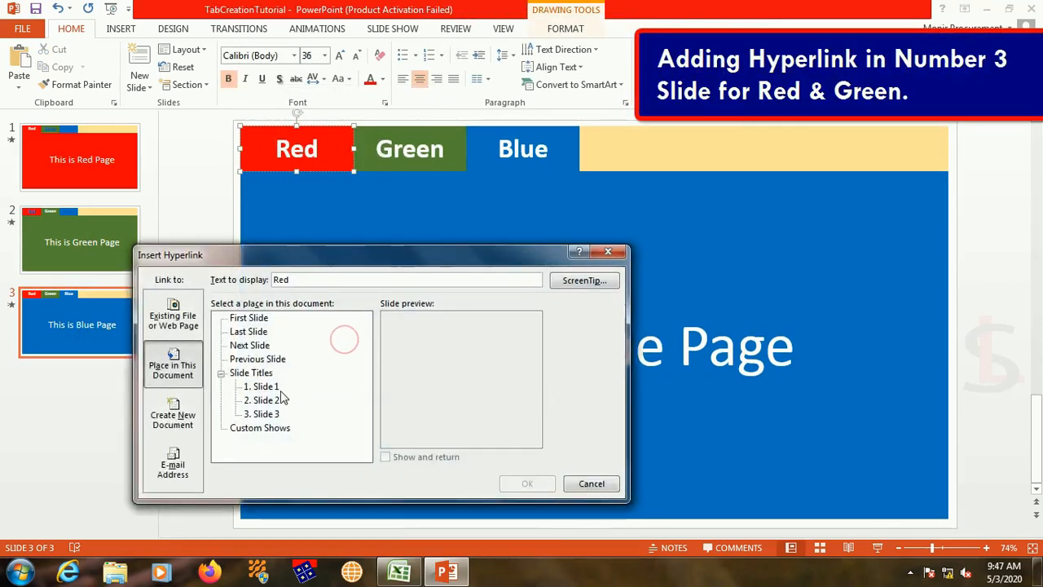
click(263, 387)
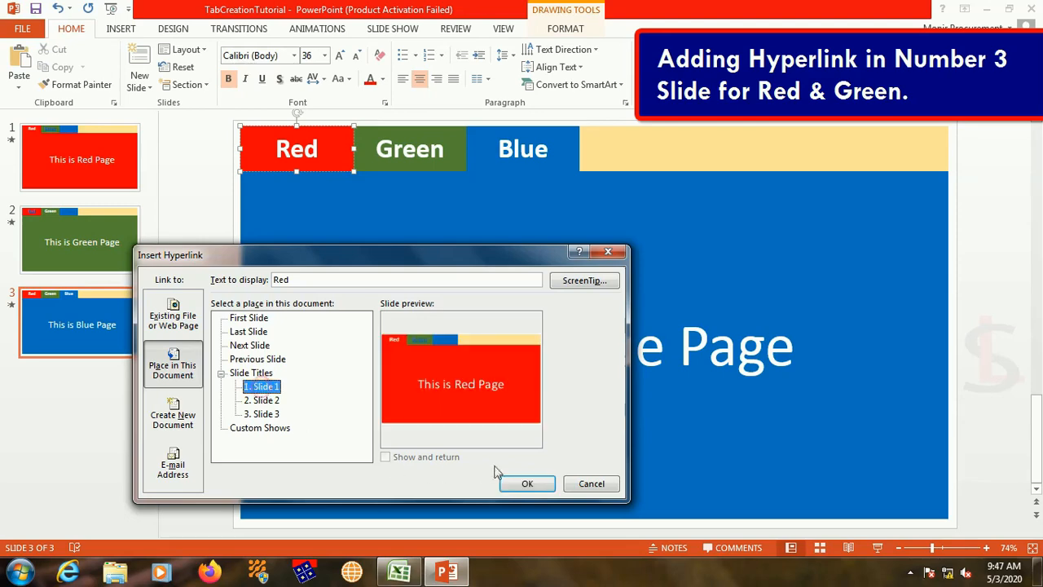
click(527, 483)
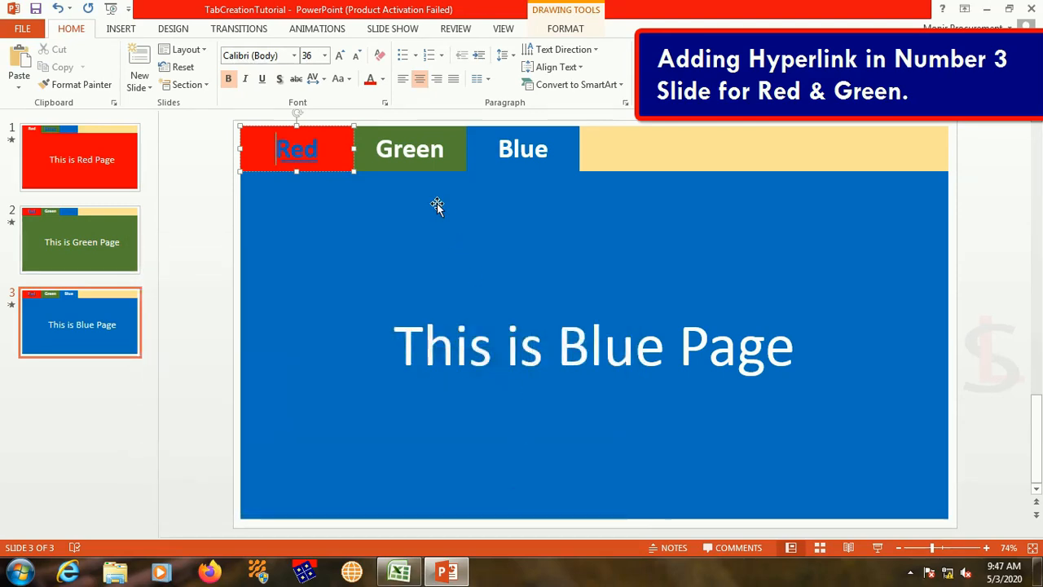
Step: Hyperlink the Green tab's text on slide 3 to Slide 2 of this presentation
click(419, 142)
right_click(417, 145)
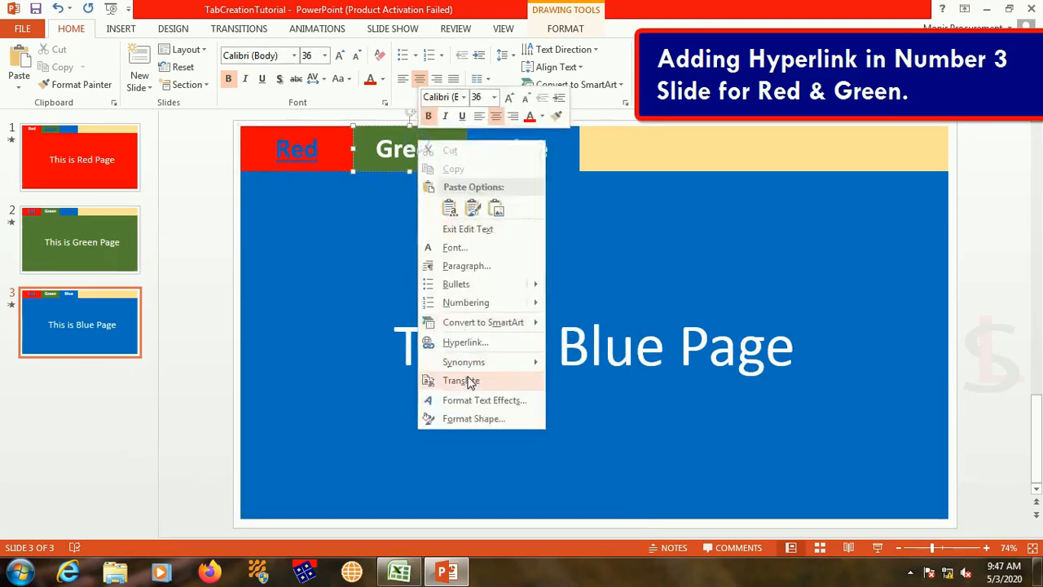
click(466, 343)
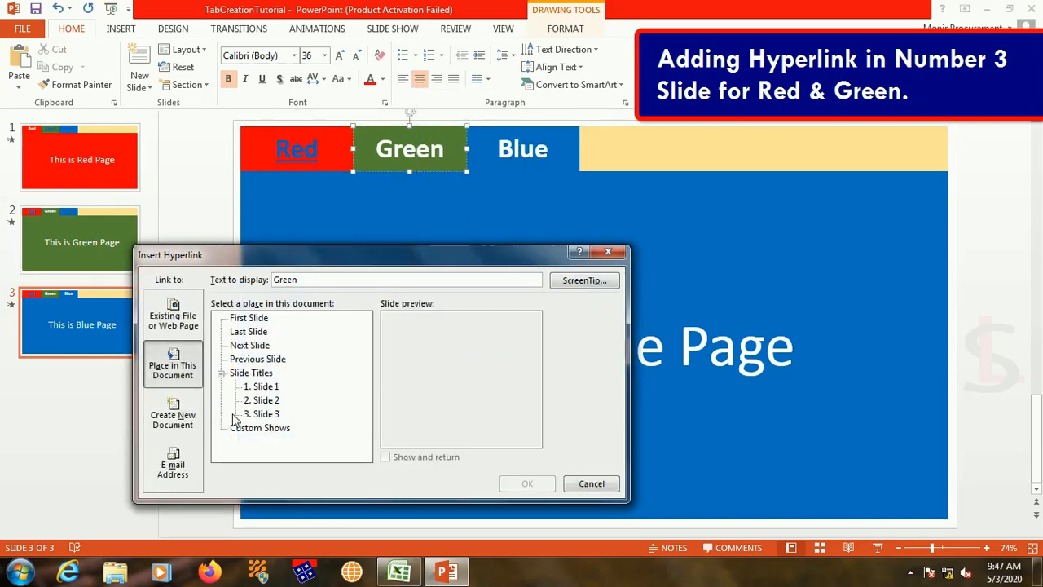
click(262, 400)
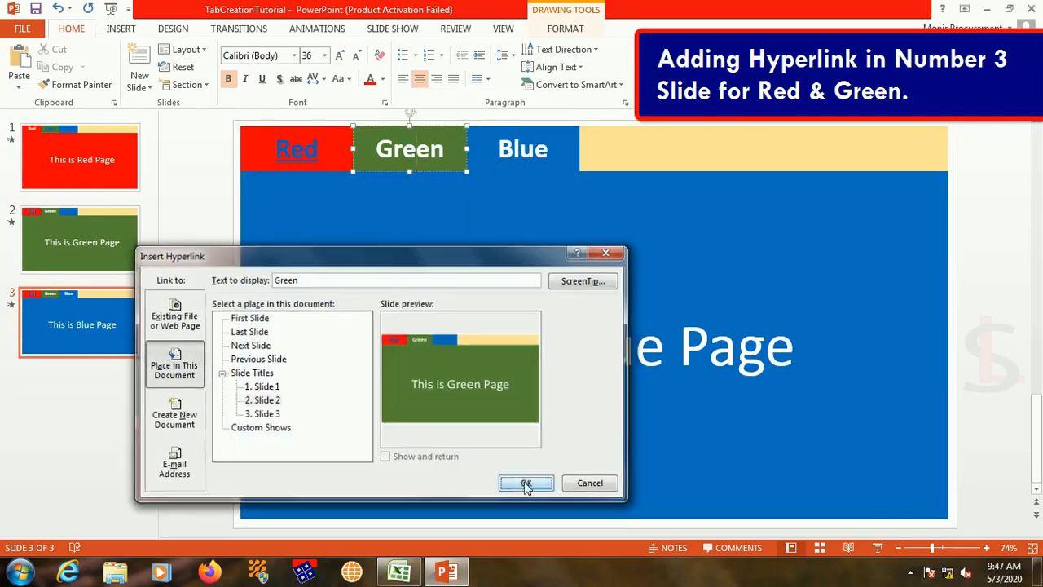
click(527, 483)
click(402, 259)
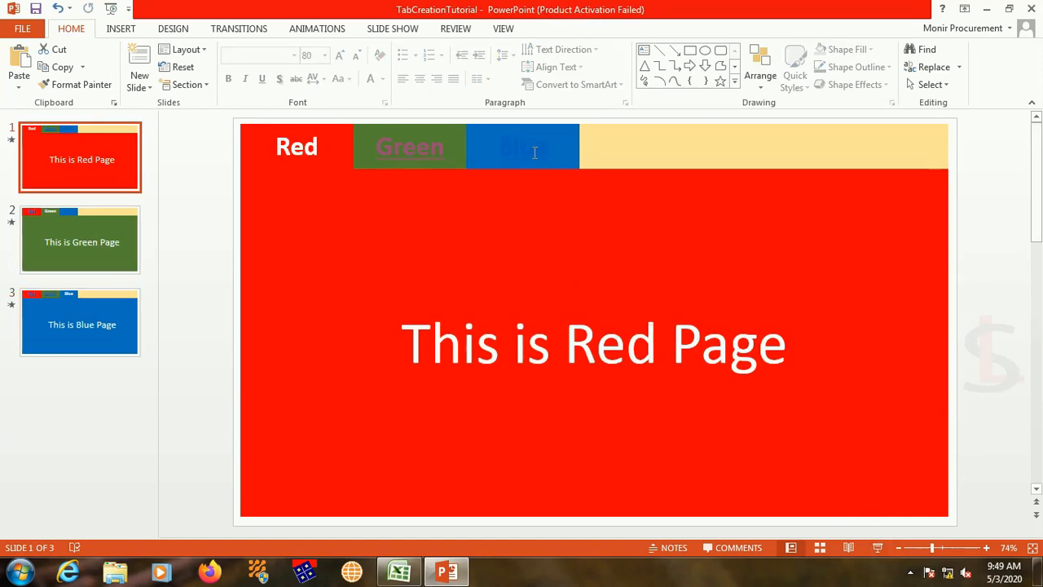
Step: Run the slide show from slide 1 and test the Green and Blue tab hyperlinks
click(879, 547)
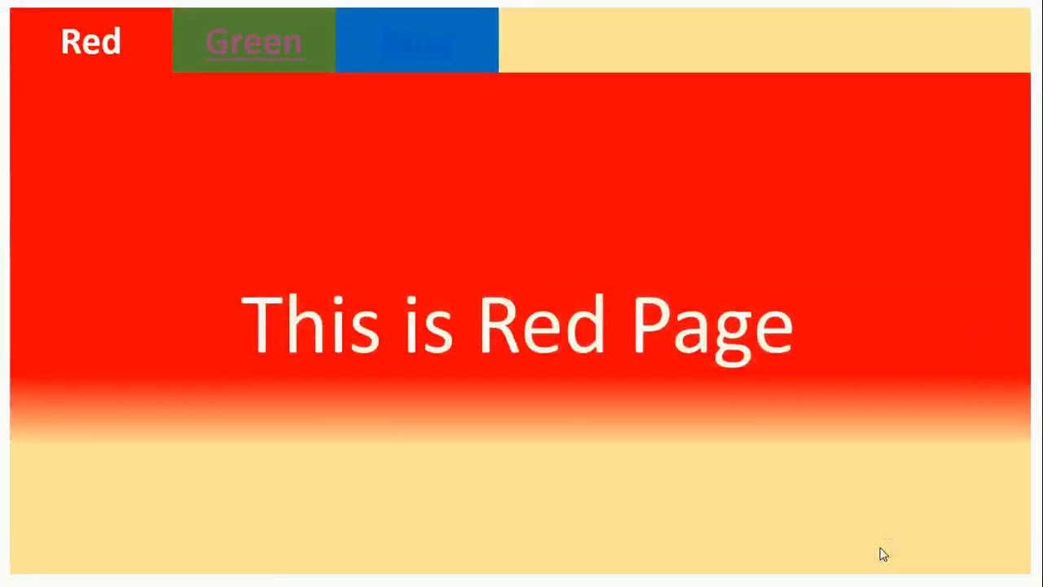
click(242, 51)
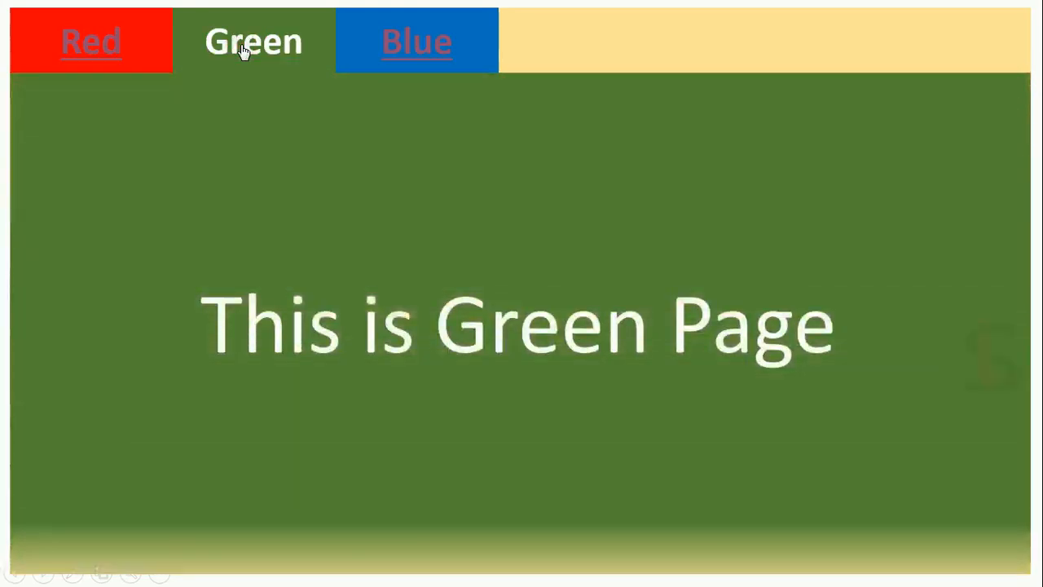
click(418, 51)
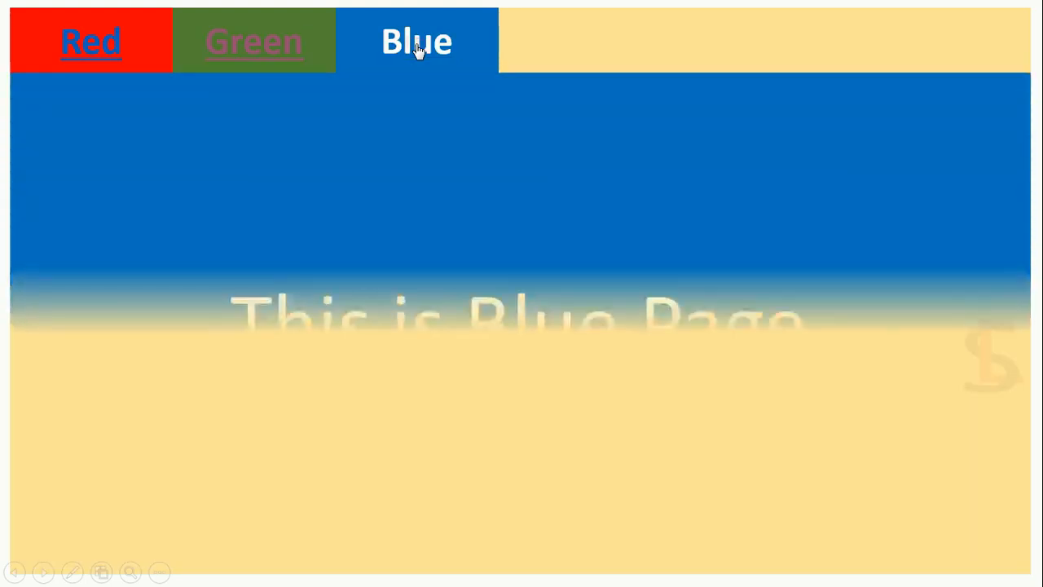